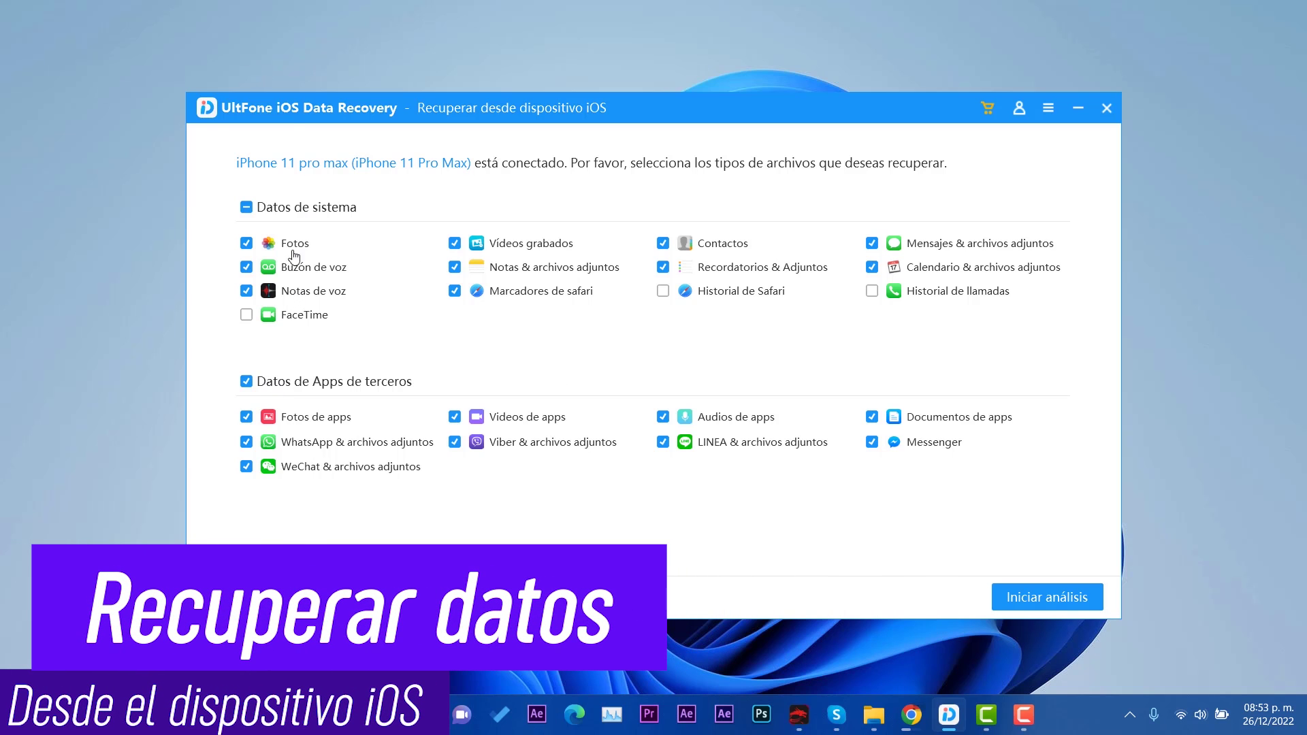
Exclude voicemail, recorded videos, Safari bookmarks, reminders and calendar from the system data types to scan.
left_click(246, 267)
left_click(455, 244)
left_click(455, 292)
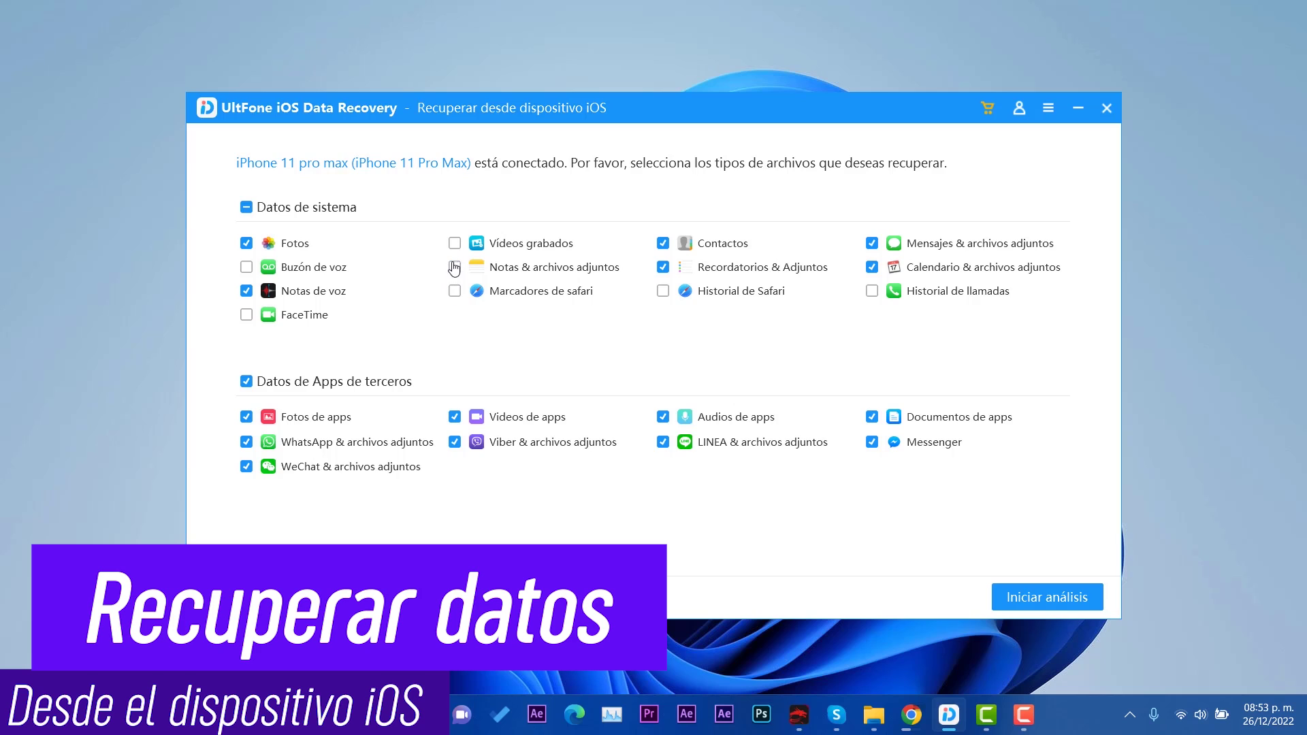
left_click(667, 270)
left_click(872, 268)
Exclude WeChat, WhatsApp, Viber, and the app videos, audios and documents from the third-party data, and start the analysis.
left_click(246, 467)
left_click(247, 444)
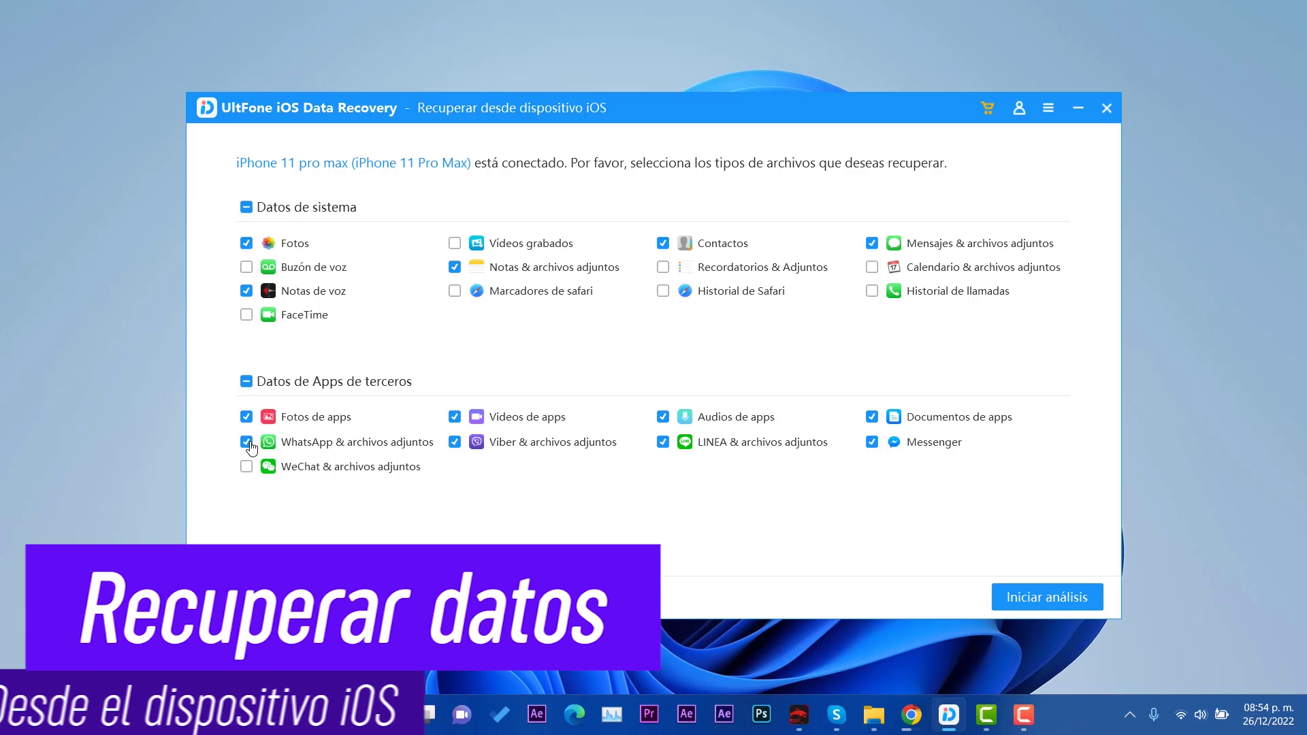
left_click(455, 442)
left_click(455, 417)
left_click(663, 417)
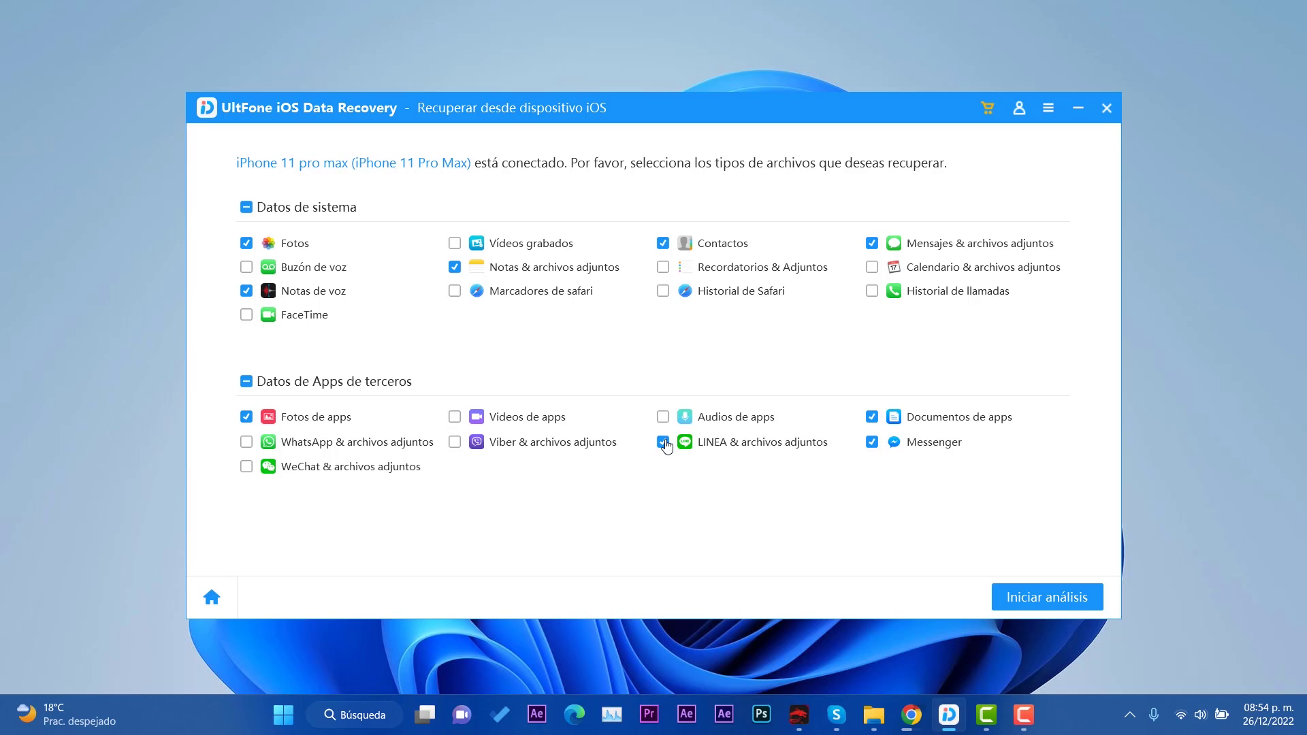
left_click(872, 416)
left_click(872, 442)
left_click(874, 442)
left_click(1063, 599)
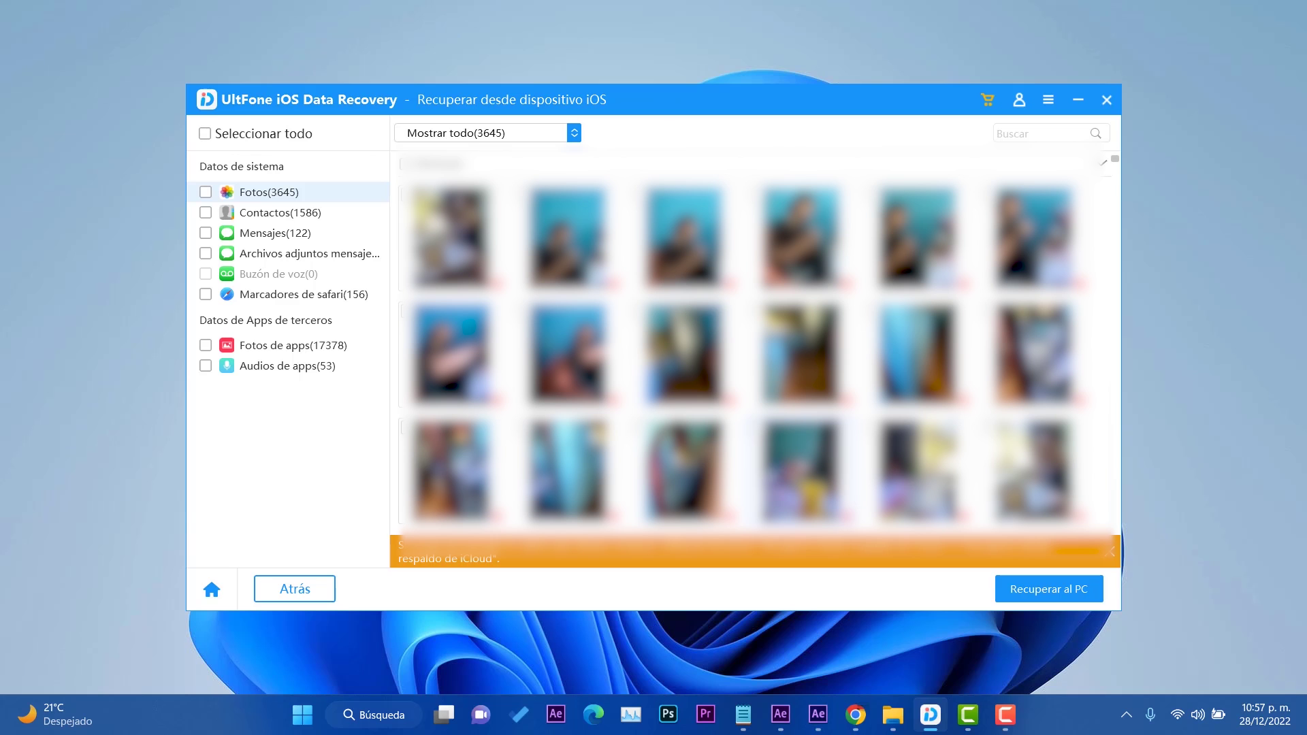
Browse through the photos found on the iPhone.
scroll(808, 402, "down", 5)
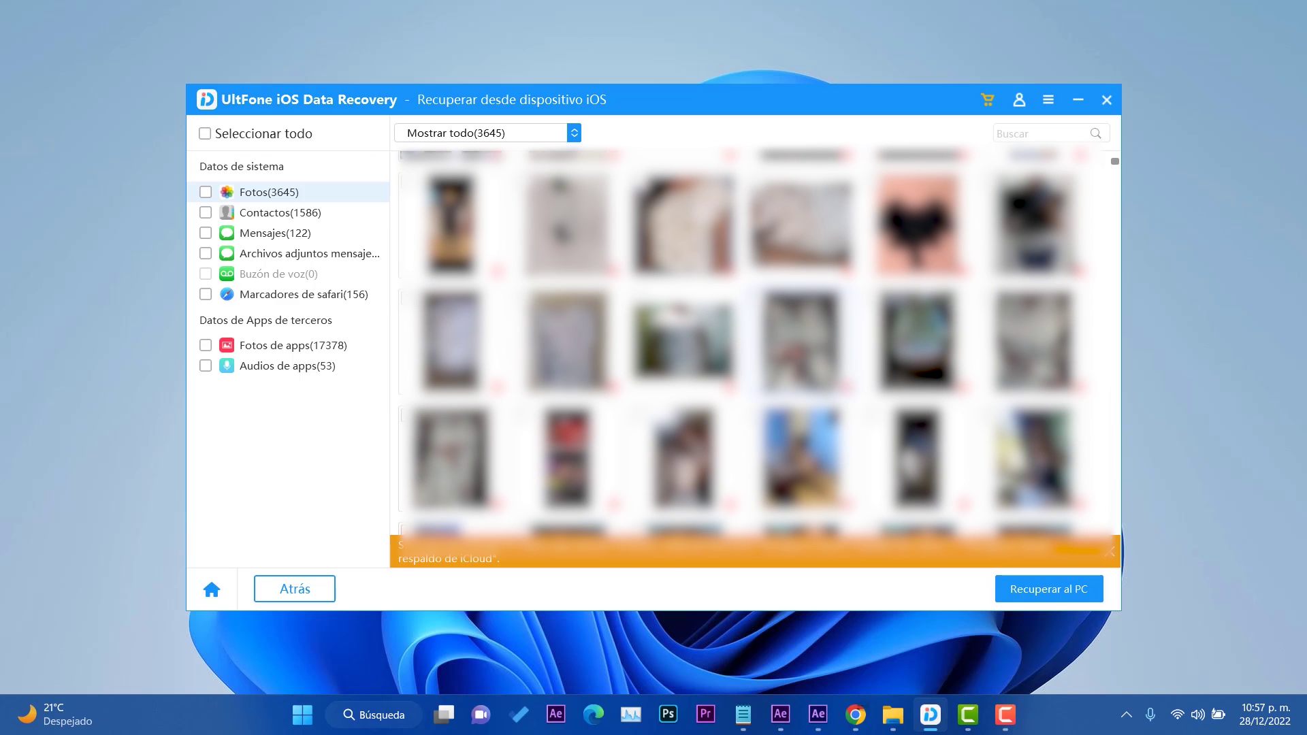
scroll(790, 373, "down", 10)
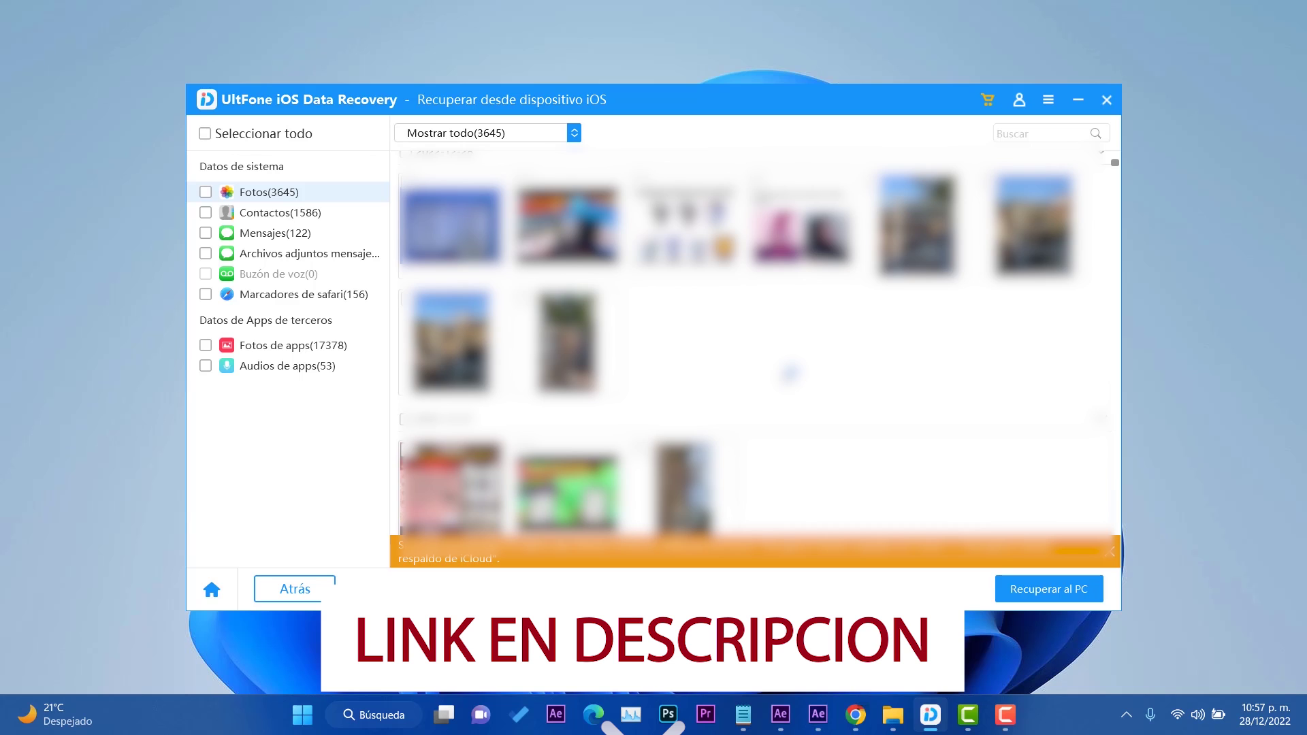
scroll(789, 373, "down", 5)
scroll(755, 341, "down", 15)
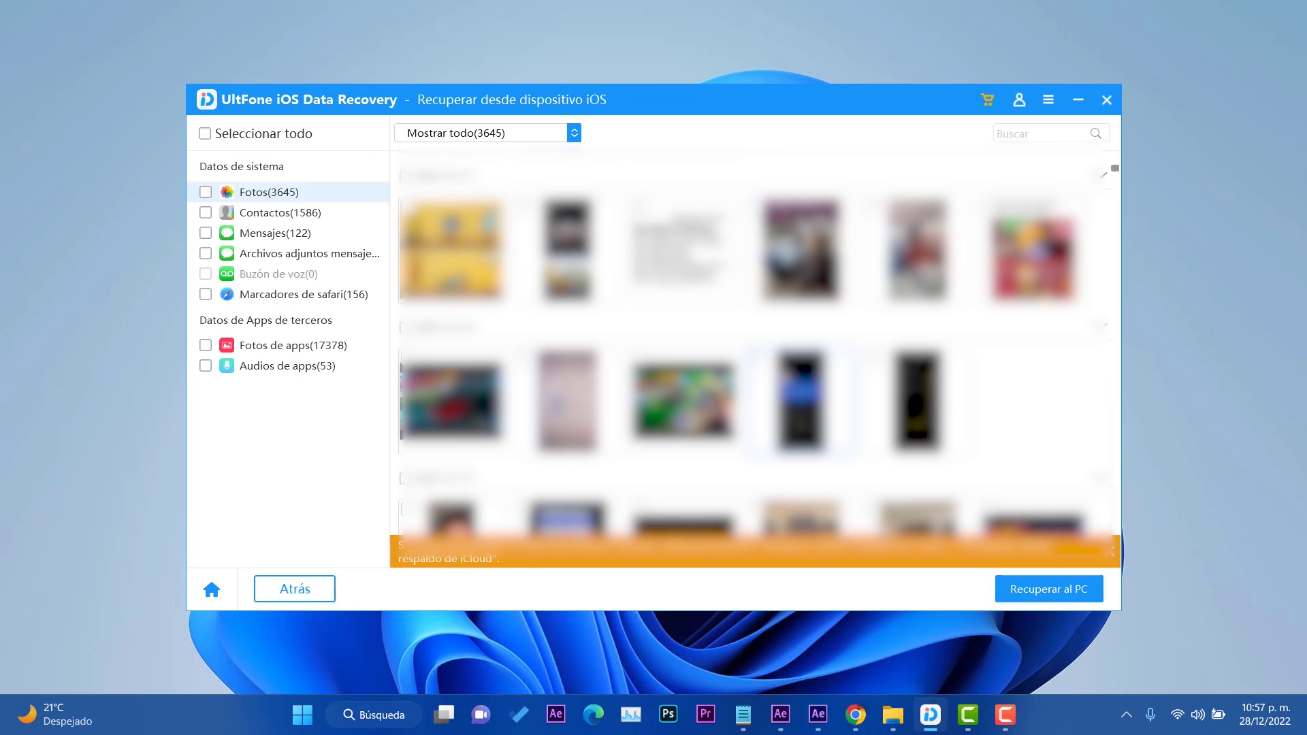
scroll(756, 341, "down", 10)
scroll(756, 340, "down", 10)
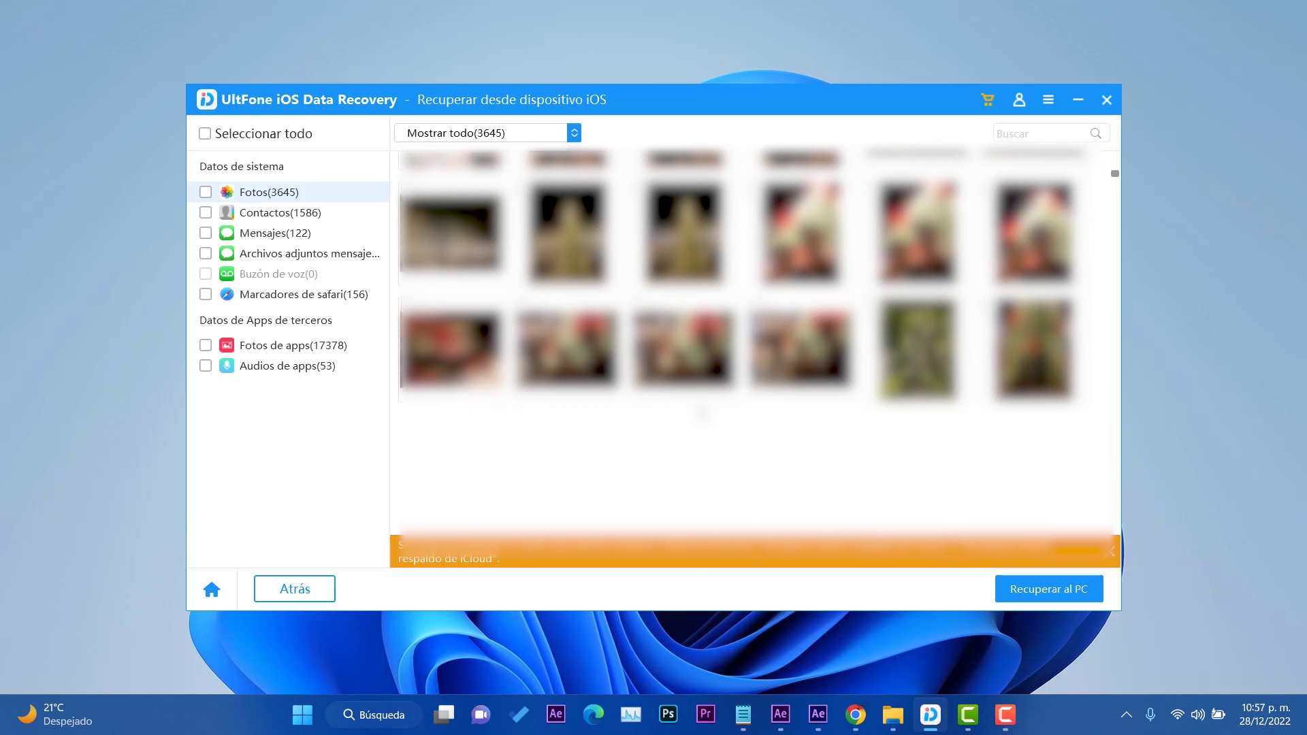
scroll(756, 340, "down", 10)
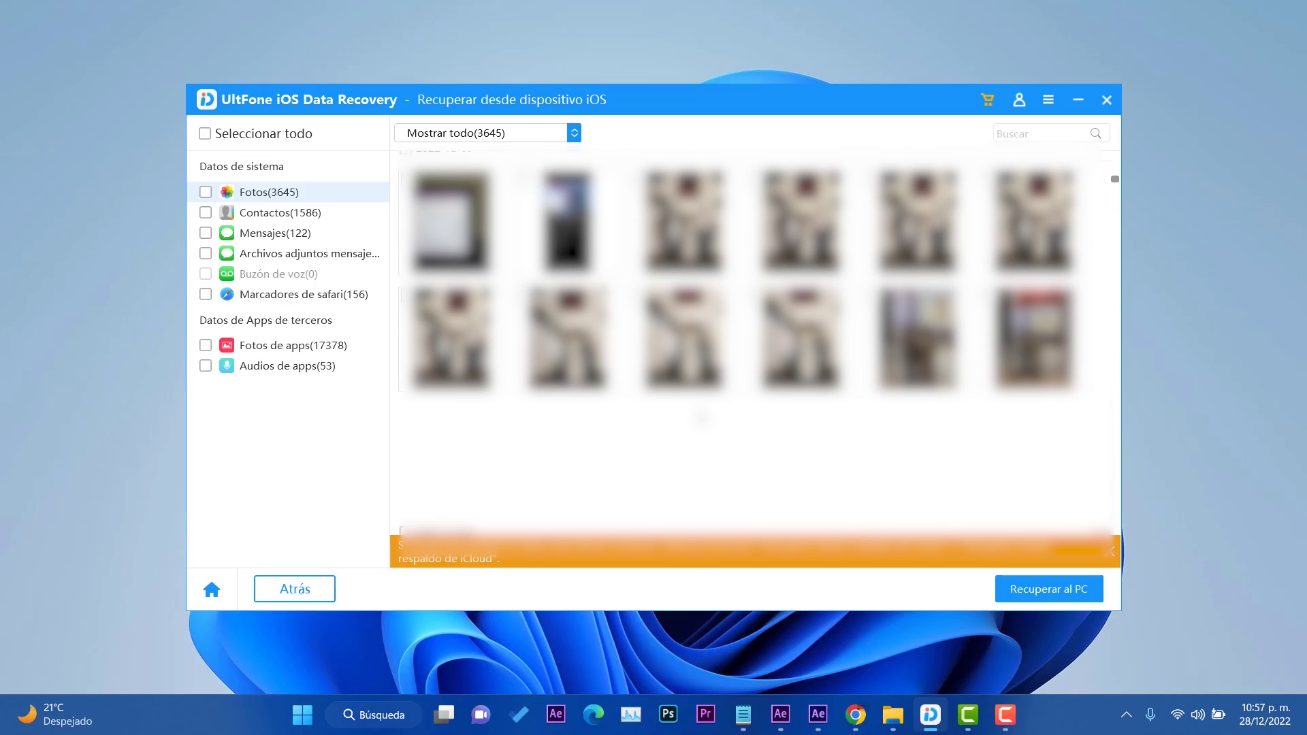
scroll(756, 341, "down", 3)
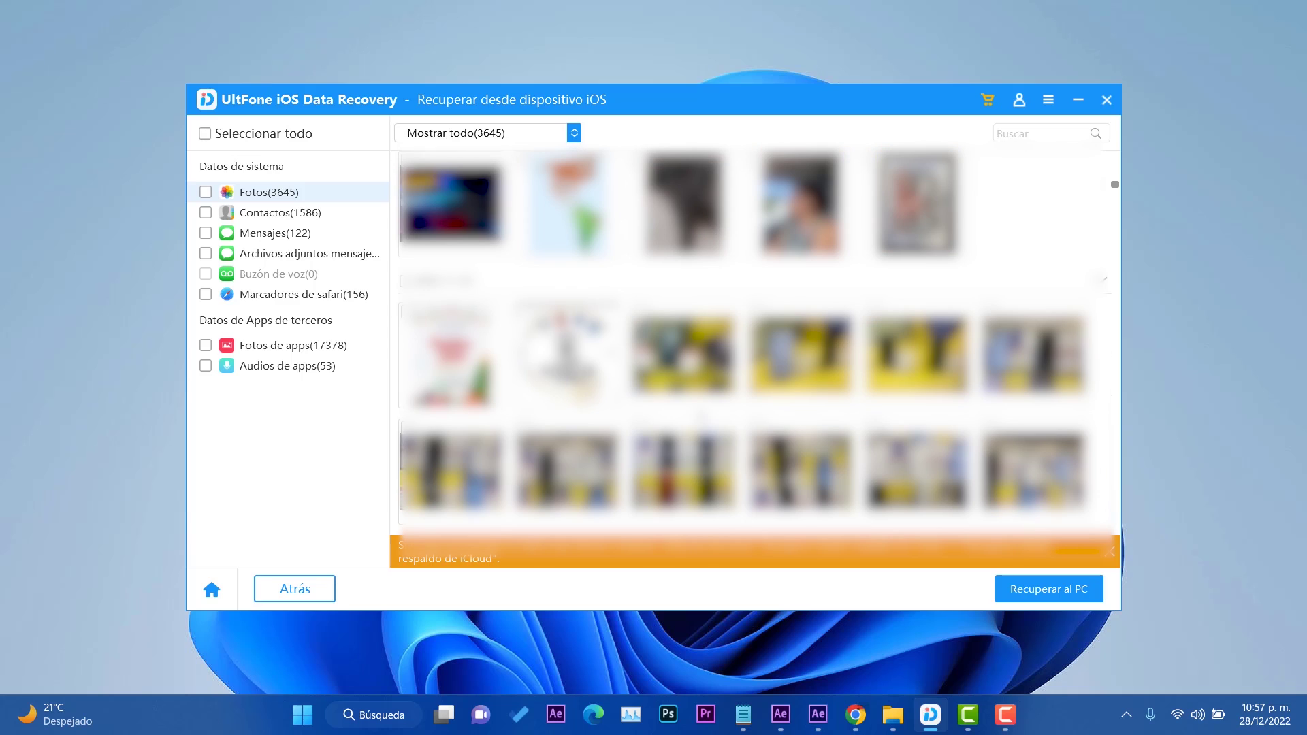
Look through the contacts found on the iPhone and open the messages category.
left_click(297, 215)
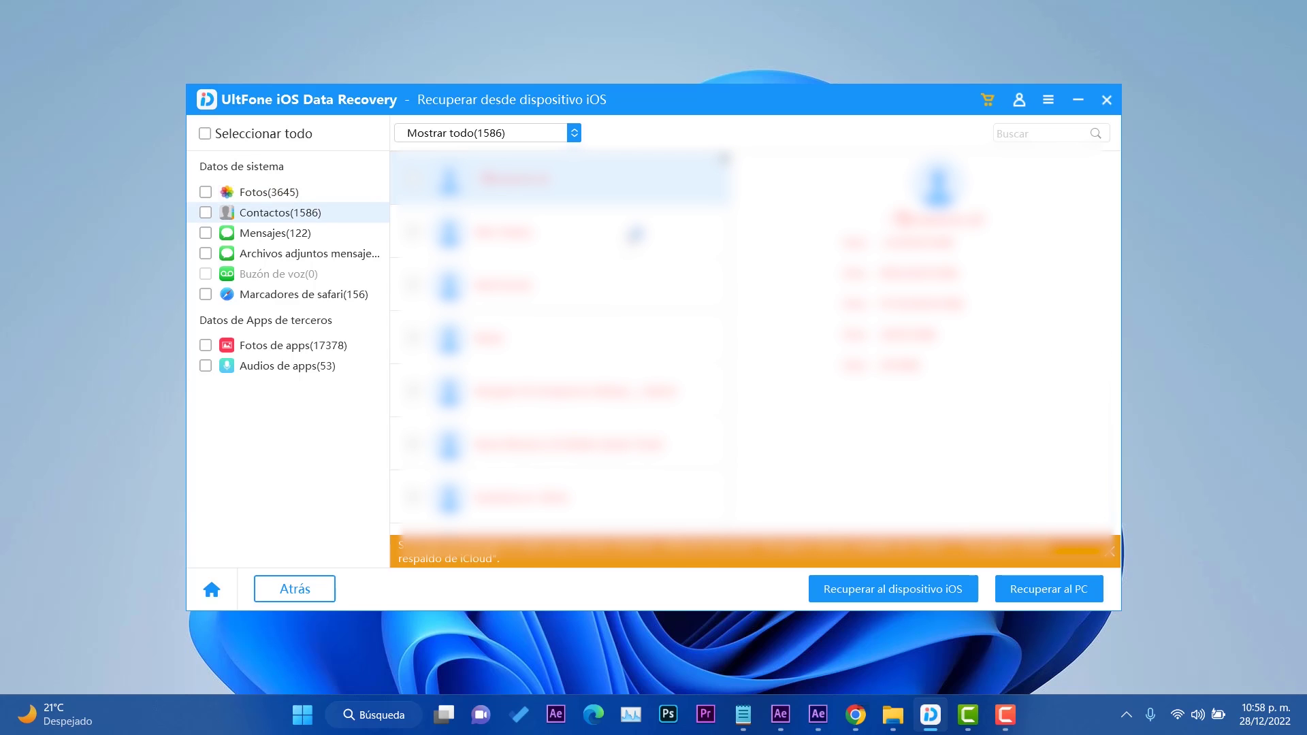
scroll(634, 235, "down", 5)
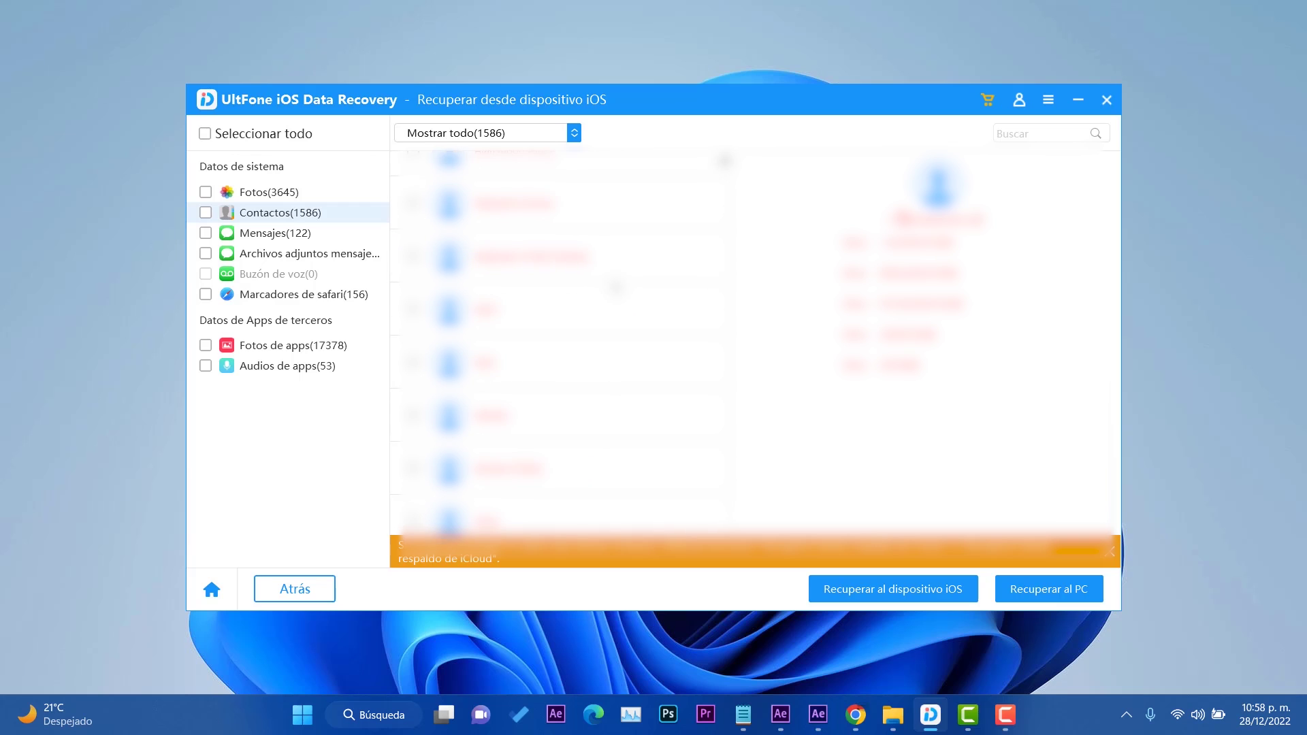
scroll(616, 287, "down", 5)
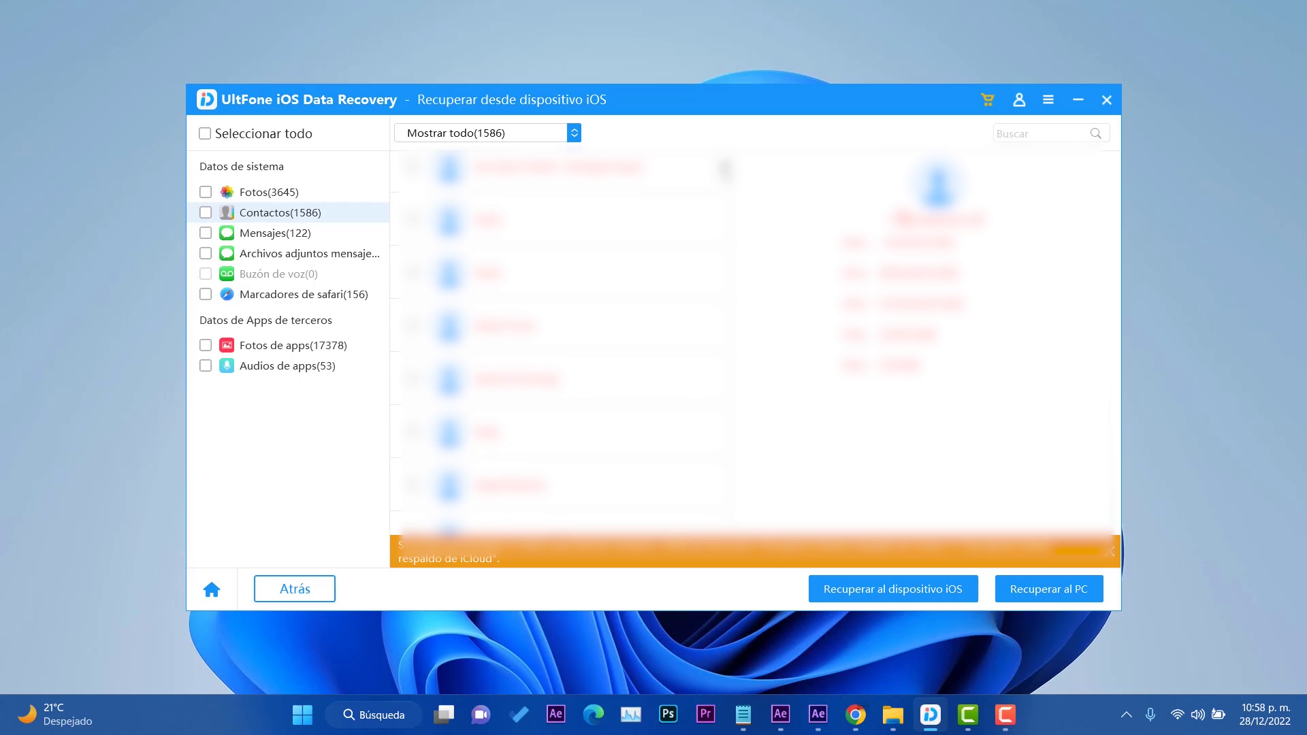
scroll(616, 288, "down", 5)
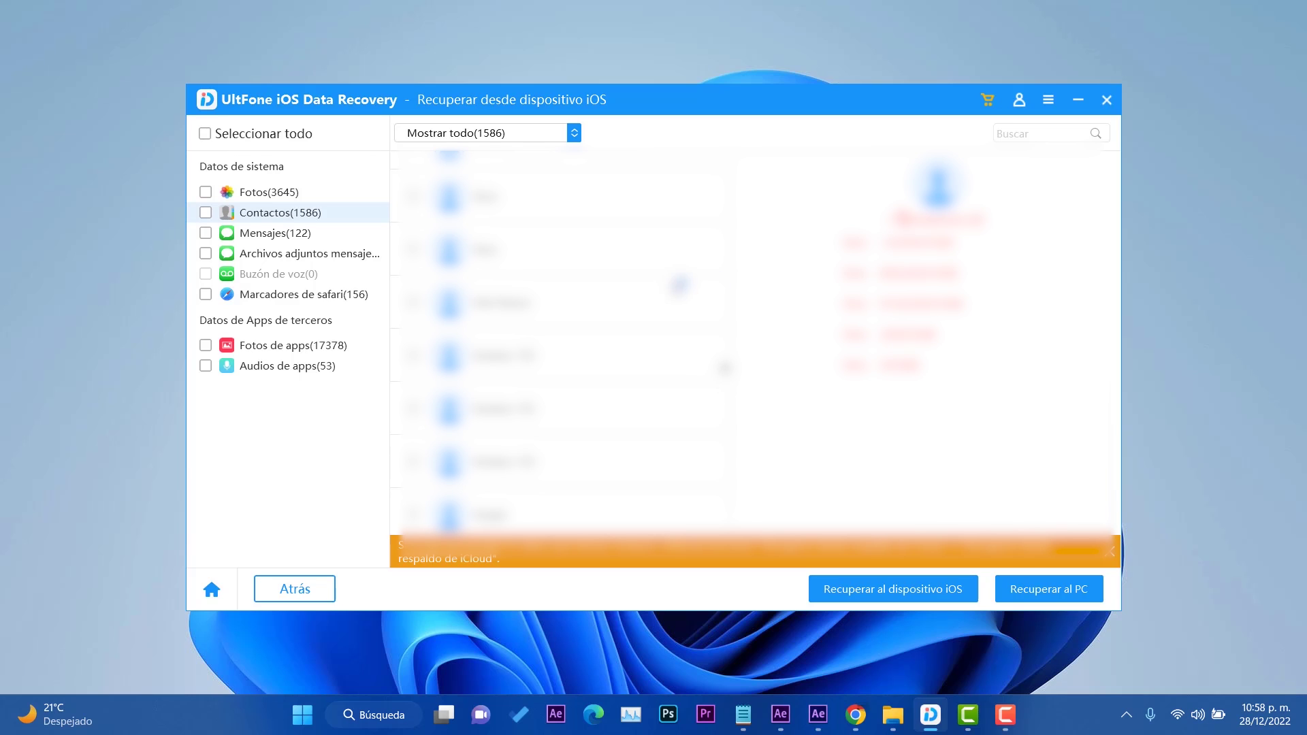
left_click(301, 234)
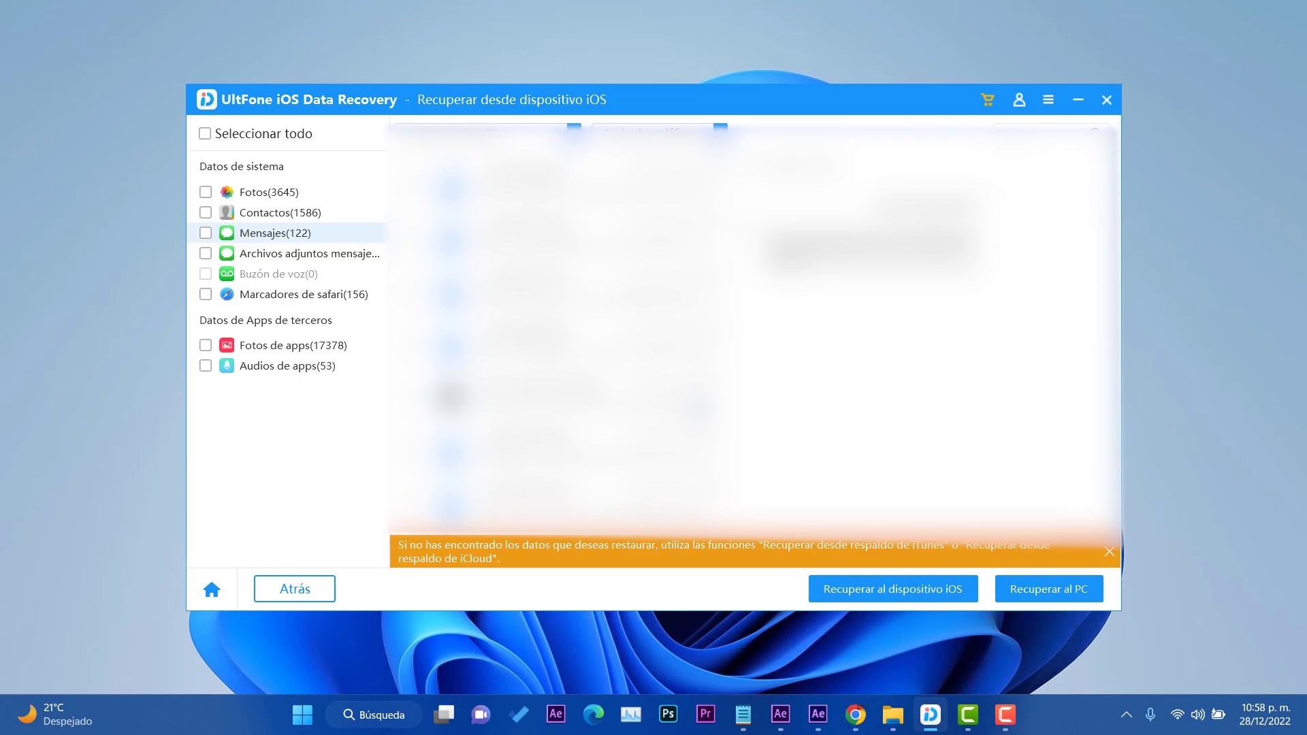
Mark the photos among the message attachments for recovery and look through them.
left_click(293, 254)
left_click(205, 253)
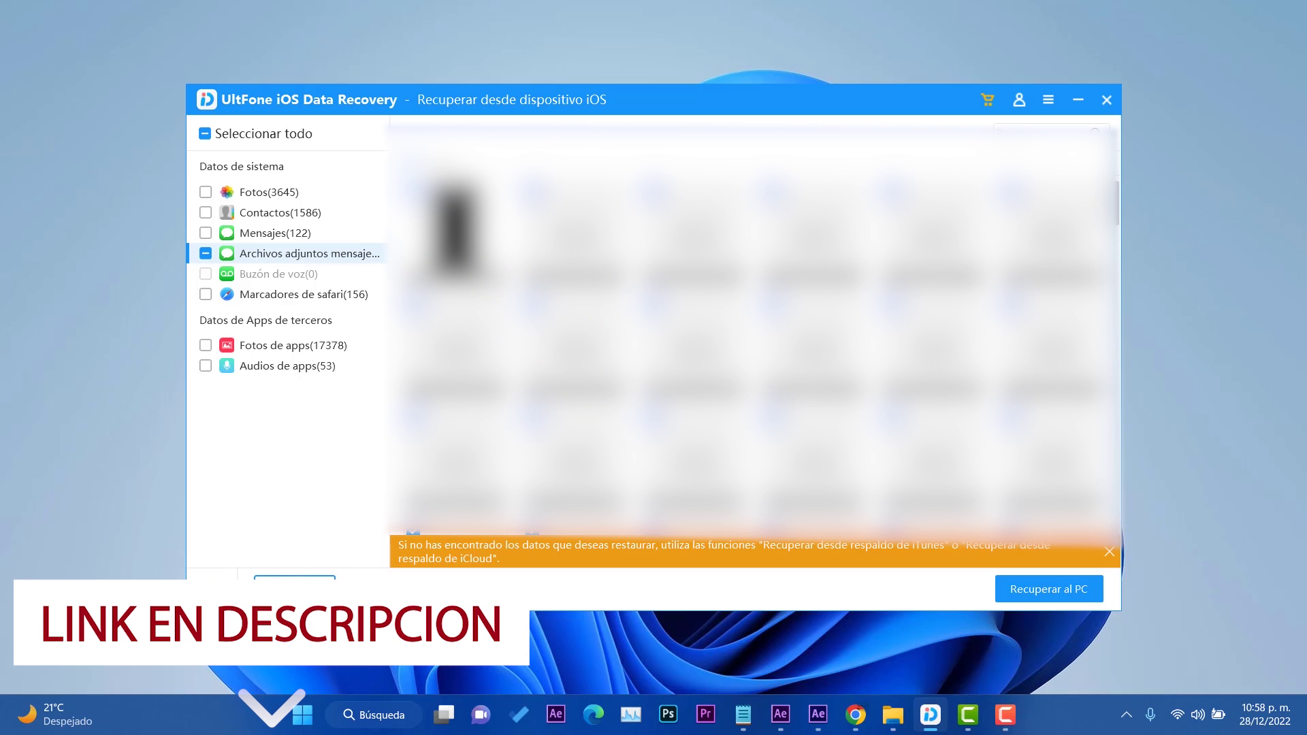
scroll(754, 349, "down", 1)
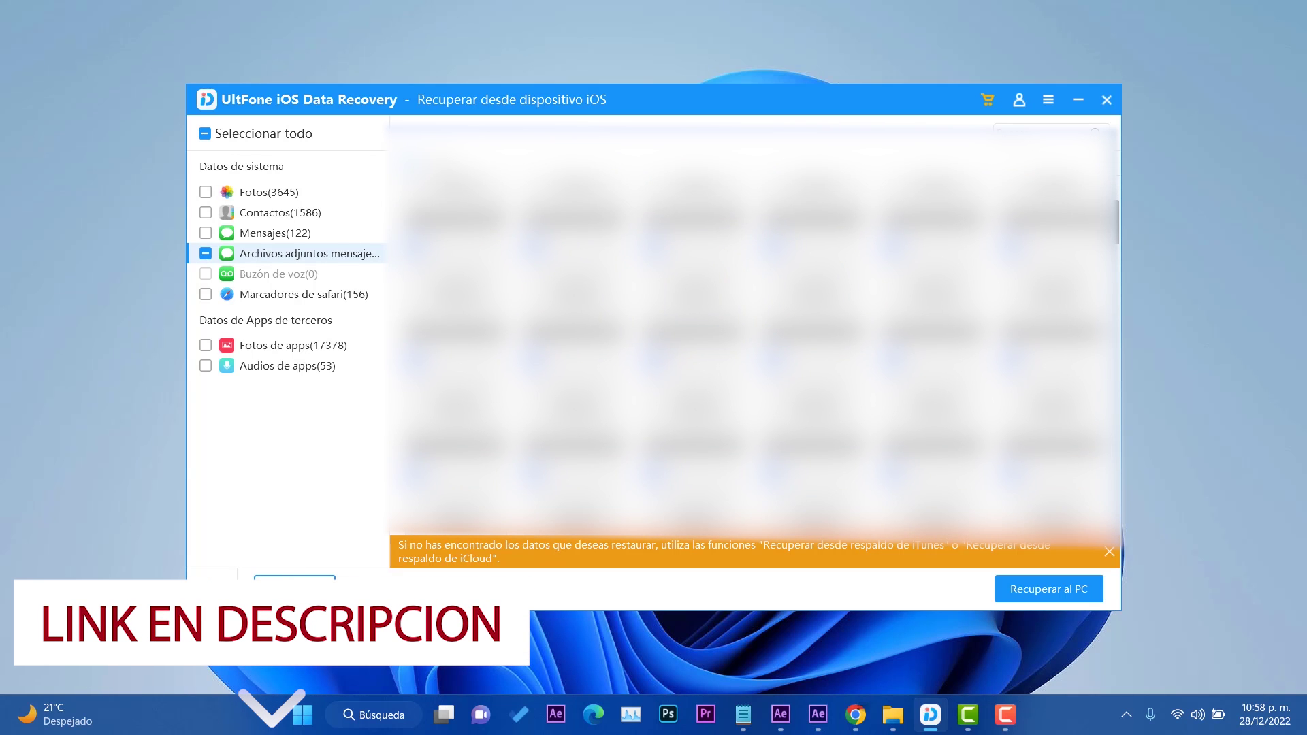
scroll(754, 349, "down", 1)
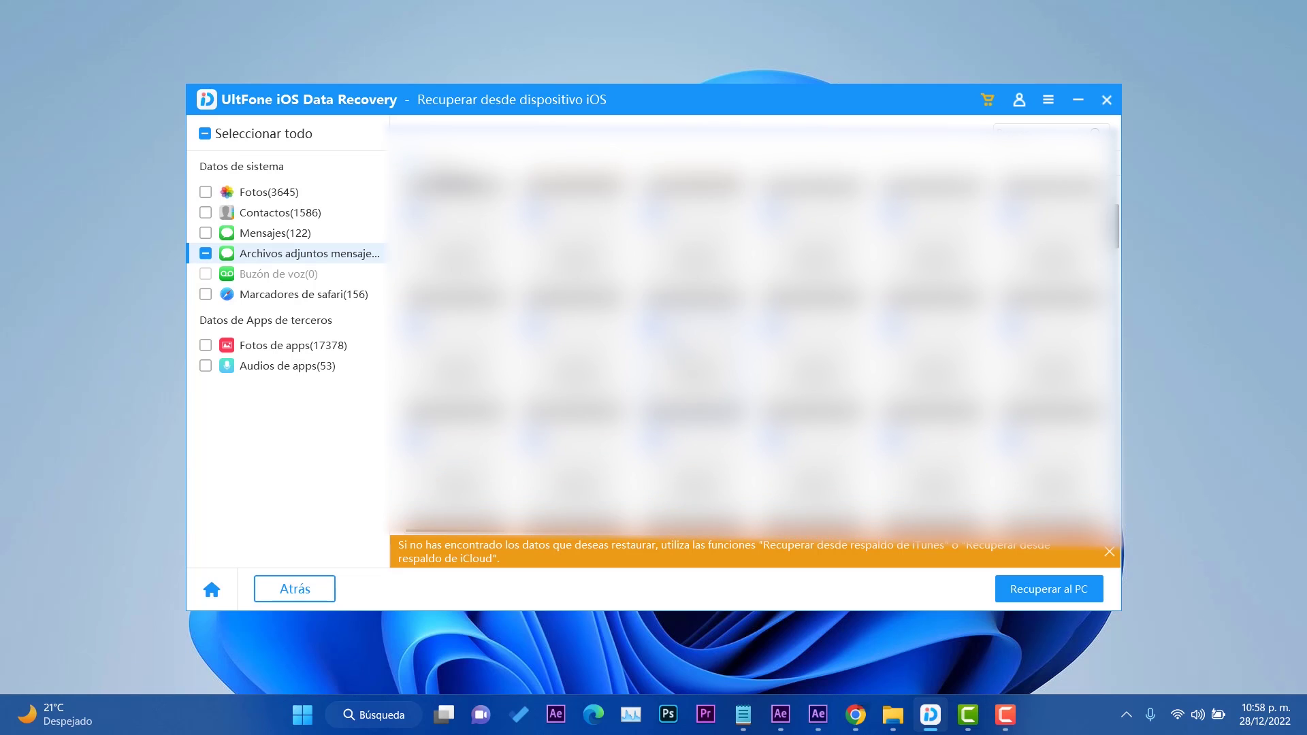
scroll(754, 349, "down", 5)
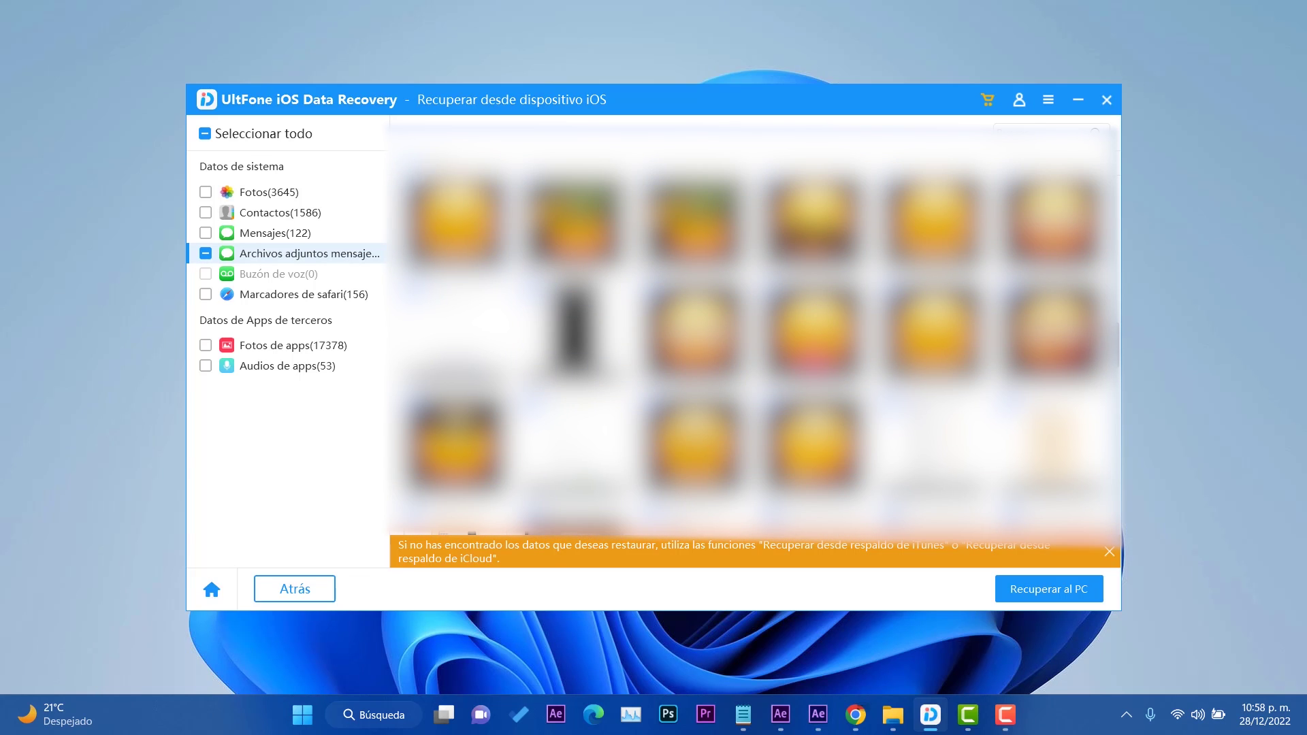
scroll(753, 350, "down", 5)
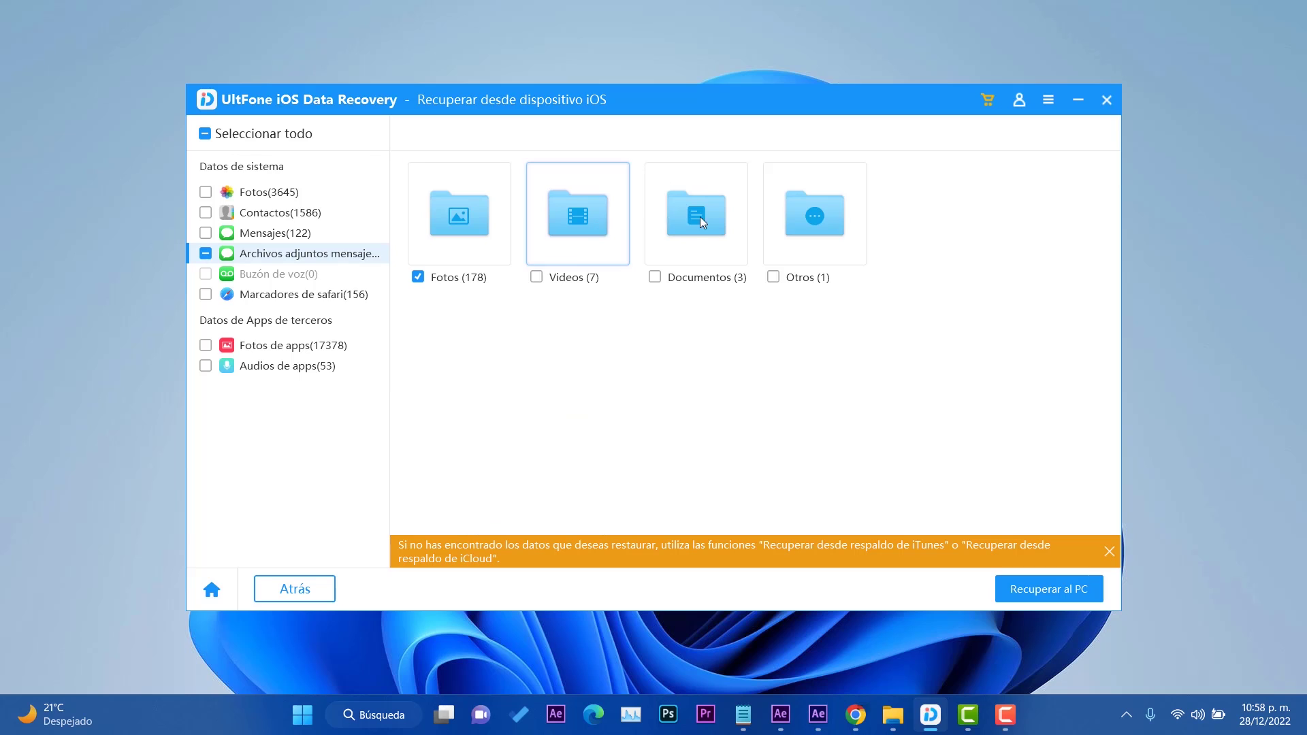
Inspect the Documentos, Otros and Videos folders of the message attachments, returning to the folder overview.
double_click(713, 216)
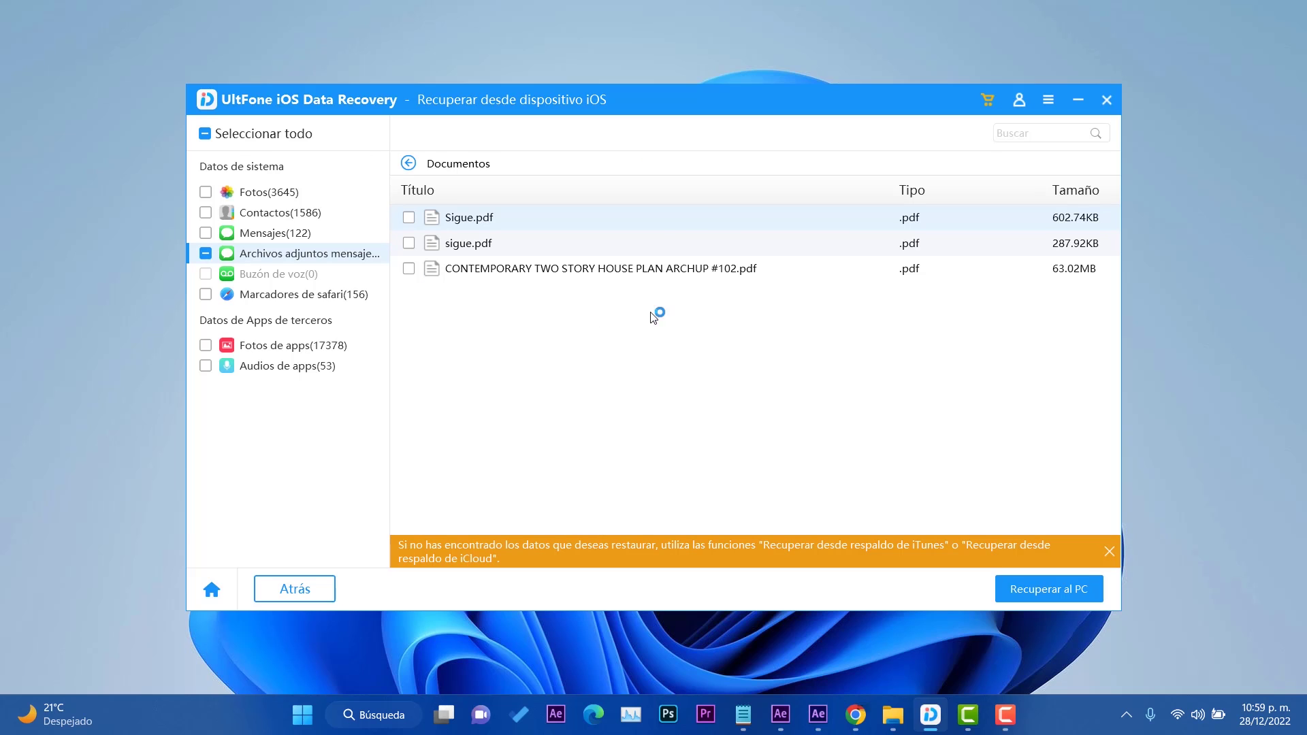
left_click(407, 163)
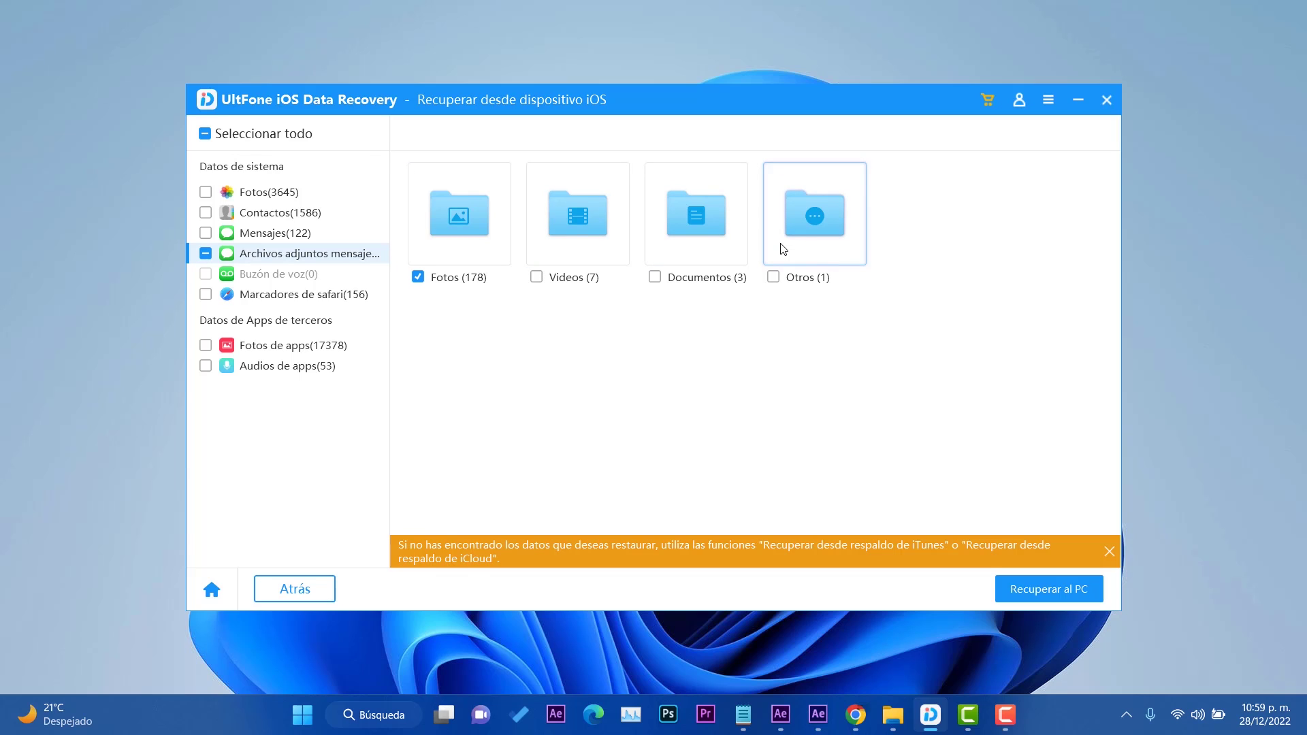
left_click(802, 243)
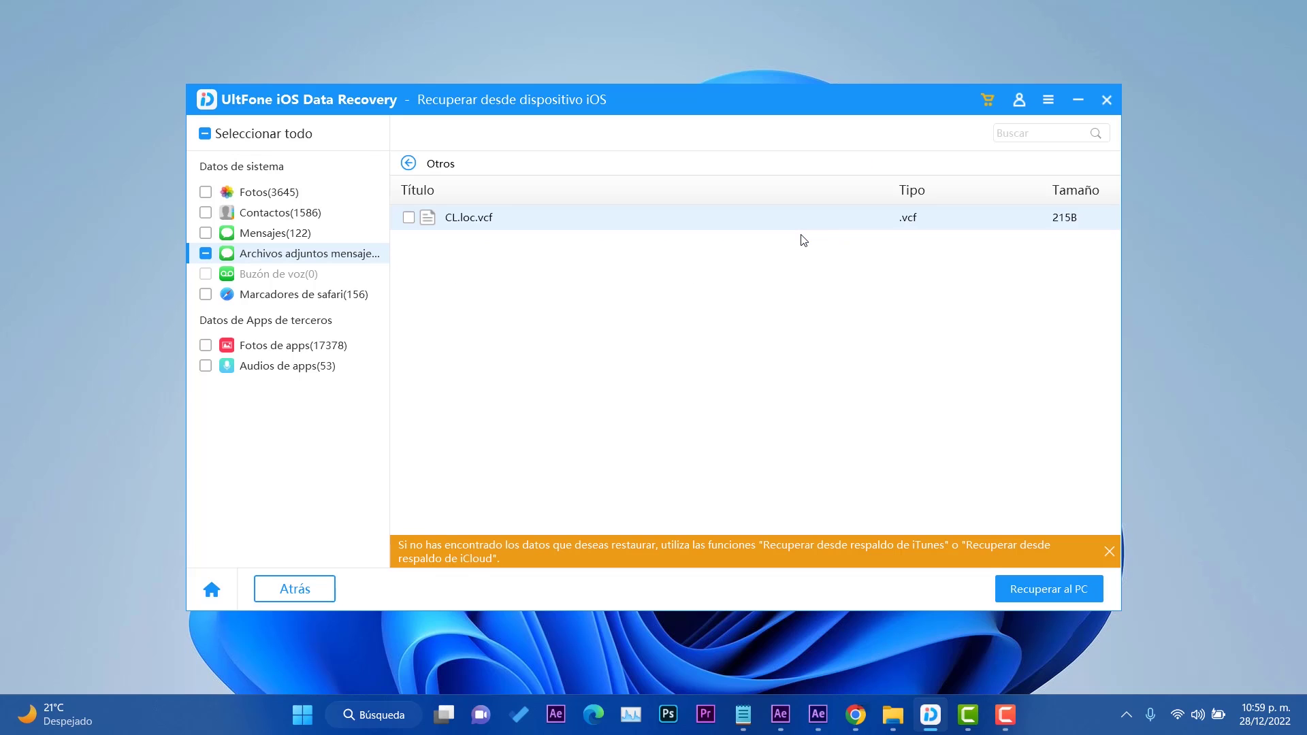
left_click(408, 163)
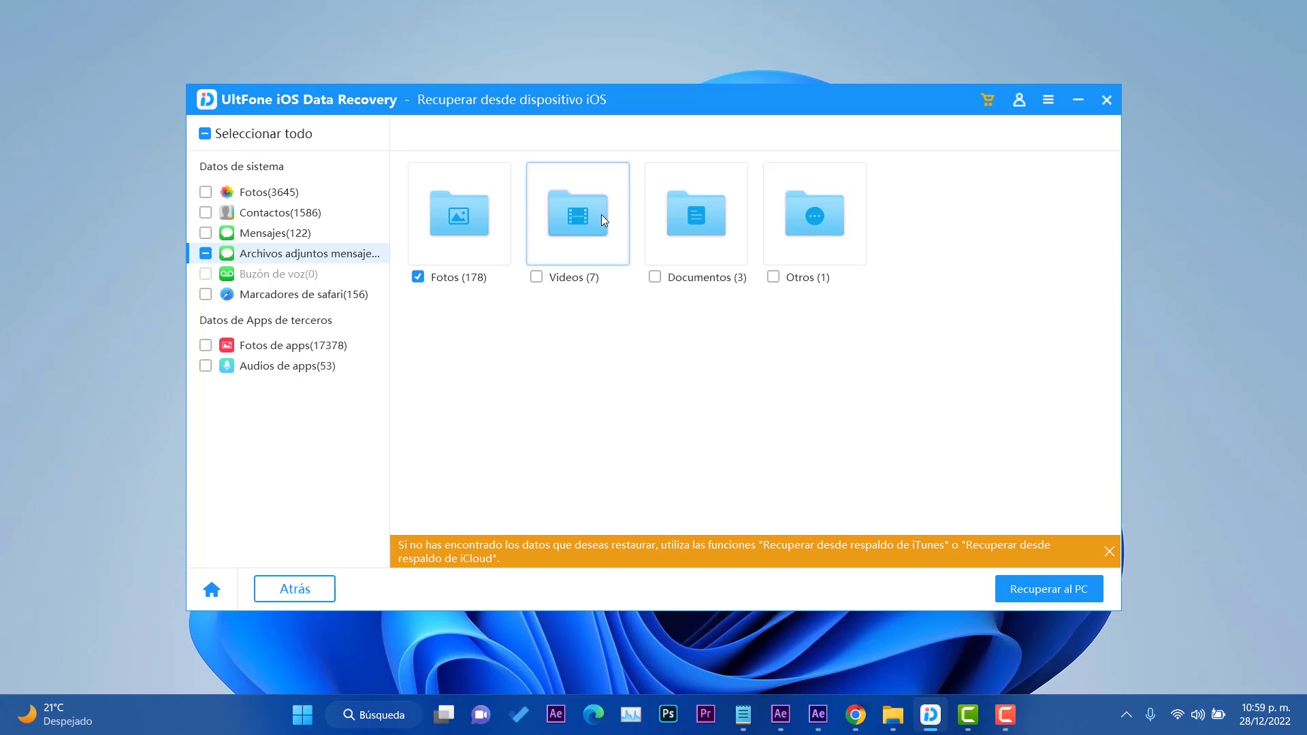
left_click(601, 215)
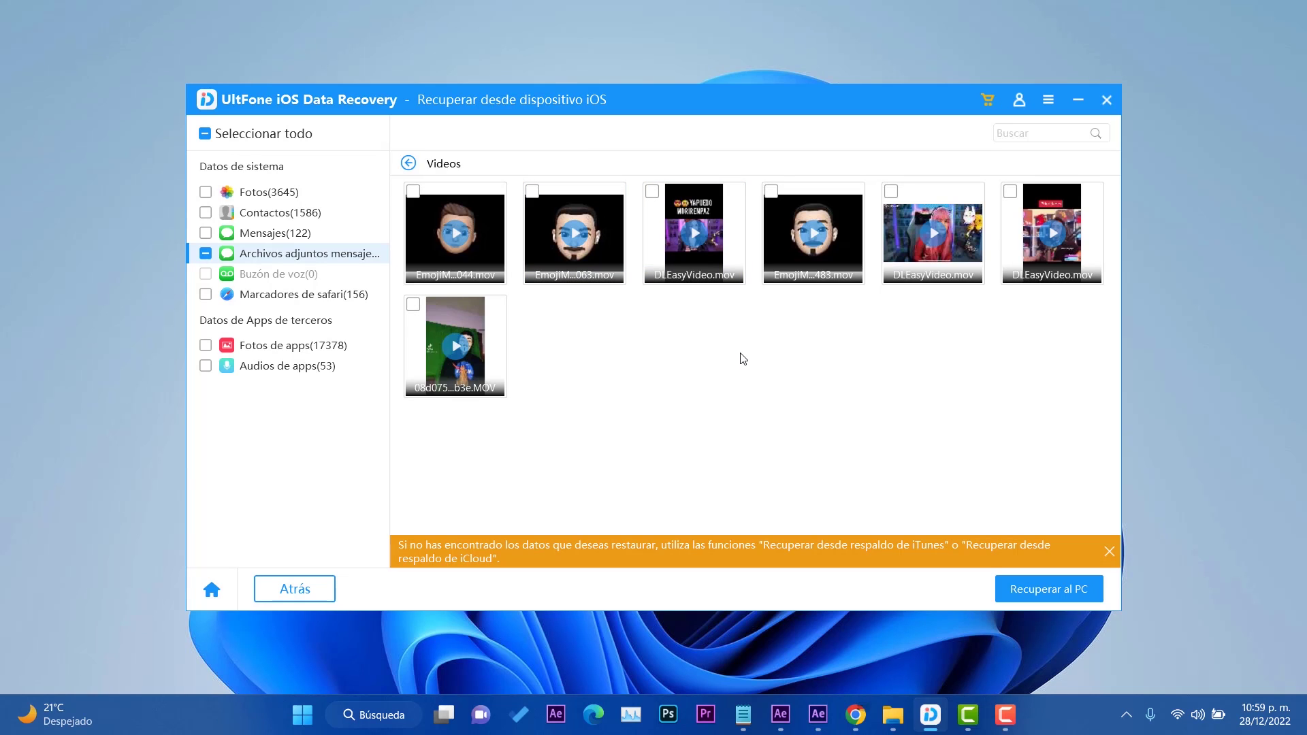
left_click(408, 162)
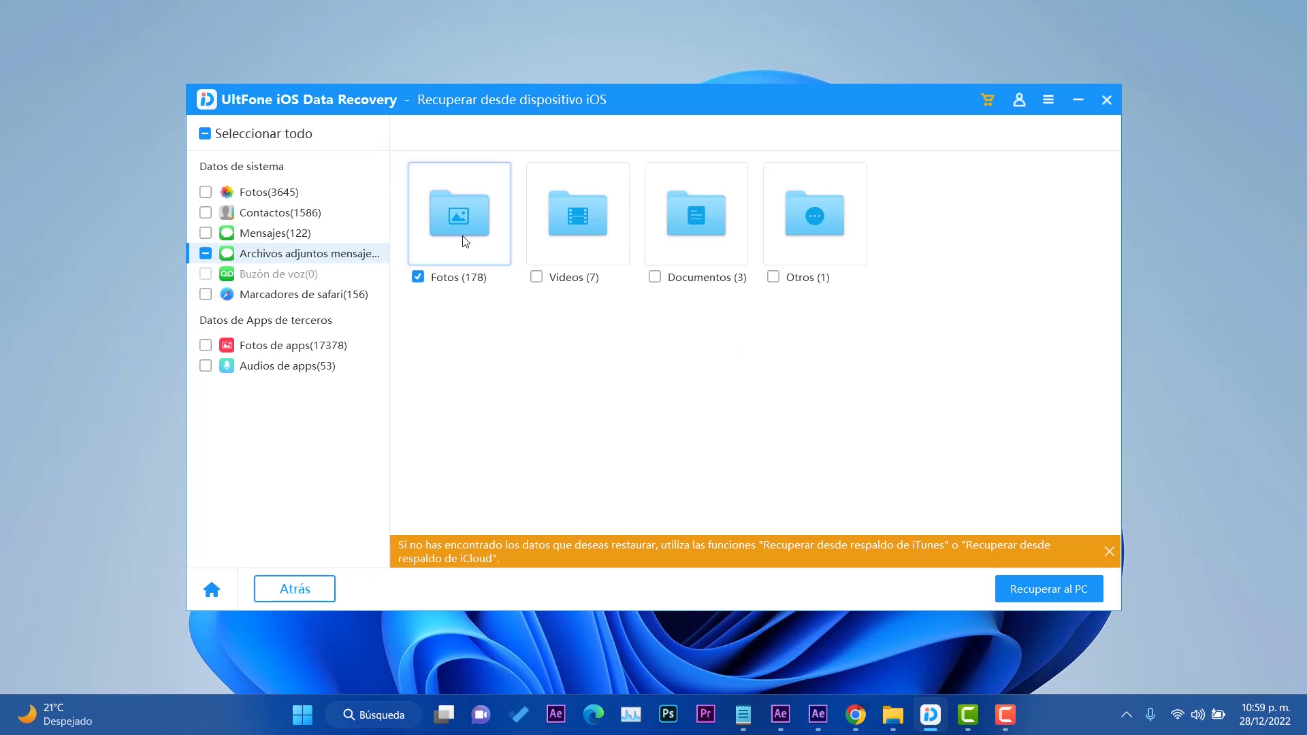
Review the list of Safari bookmarks found on the device down to its end.
left_click(273, 297)
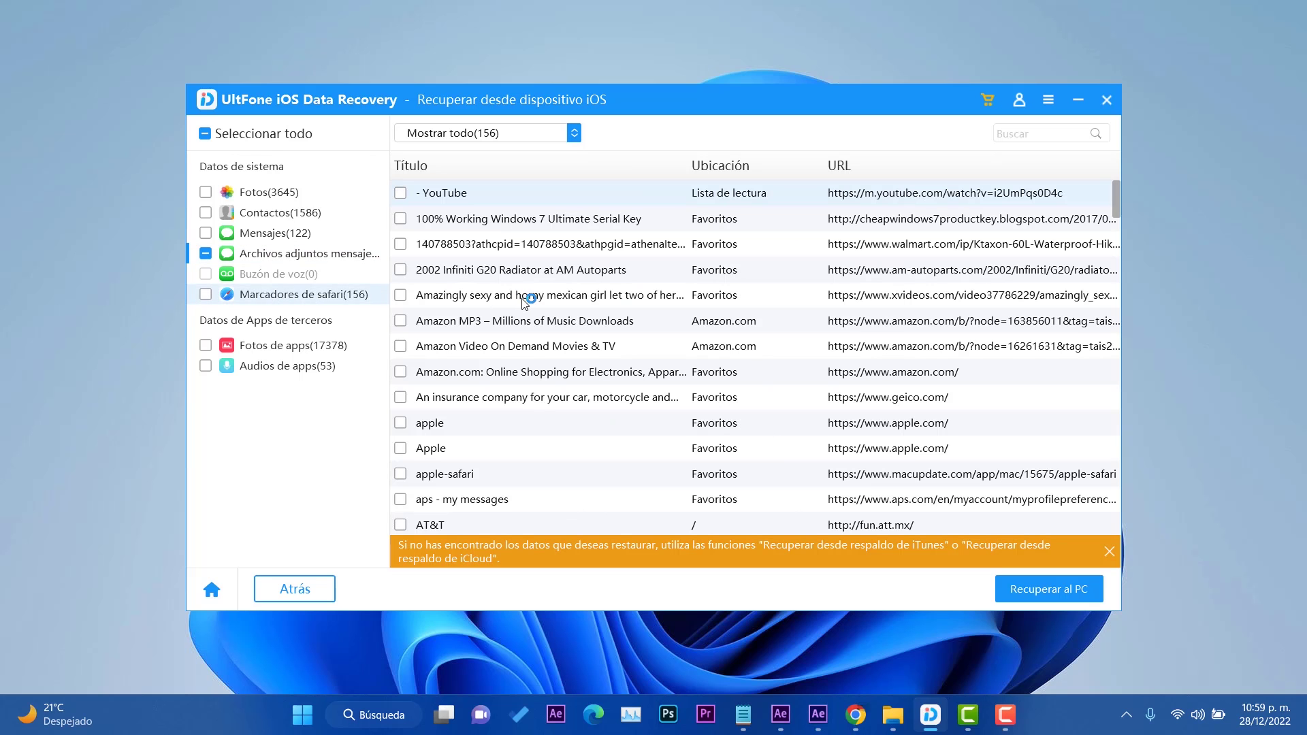
scroll(527, 315, "down", 8)
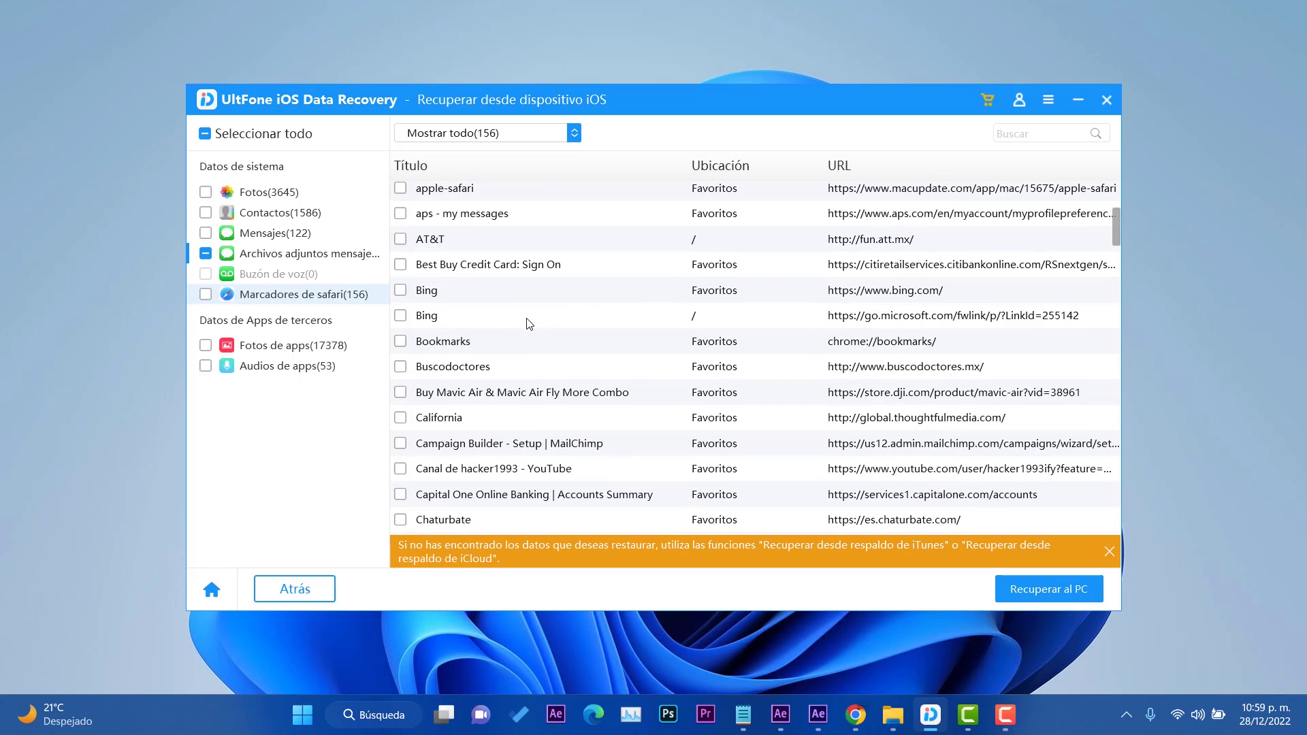
scroll(528, 332, "down", 5)
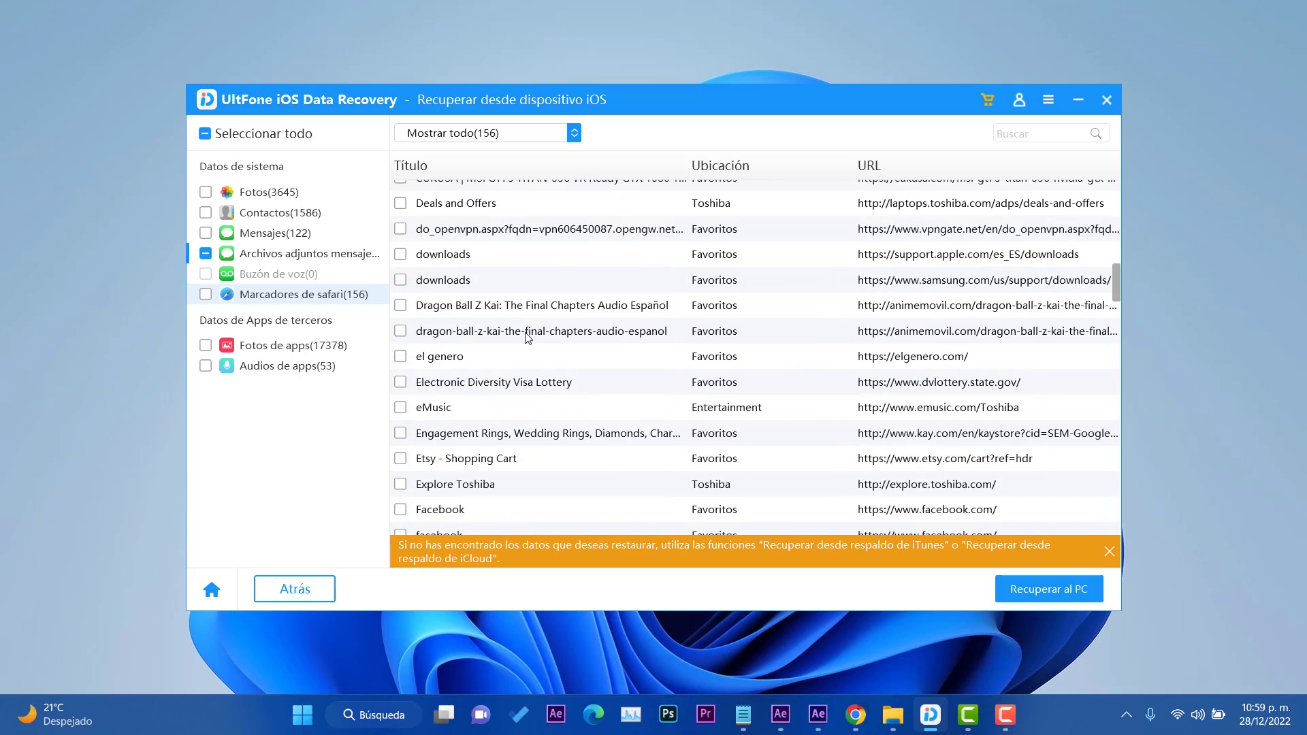
scroll(528, 334, "down", 8)
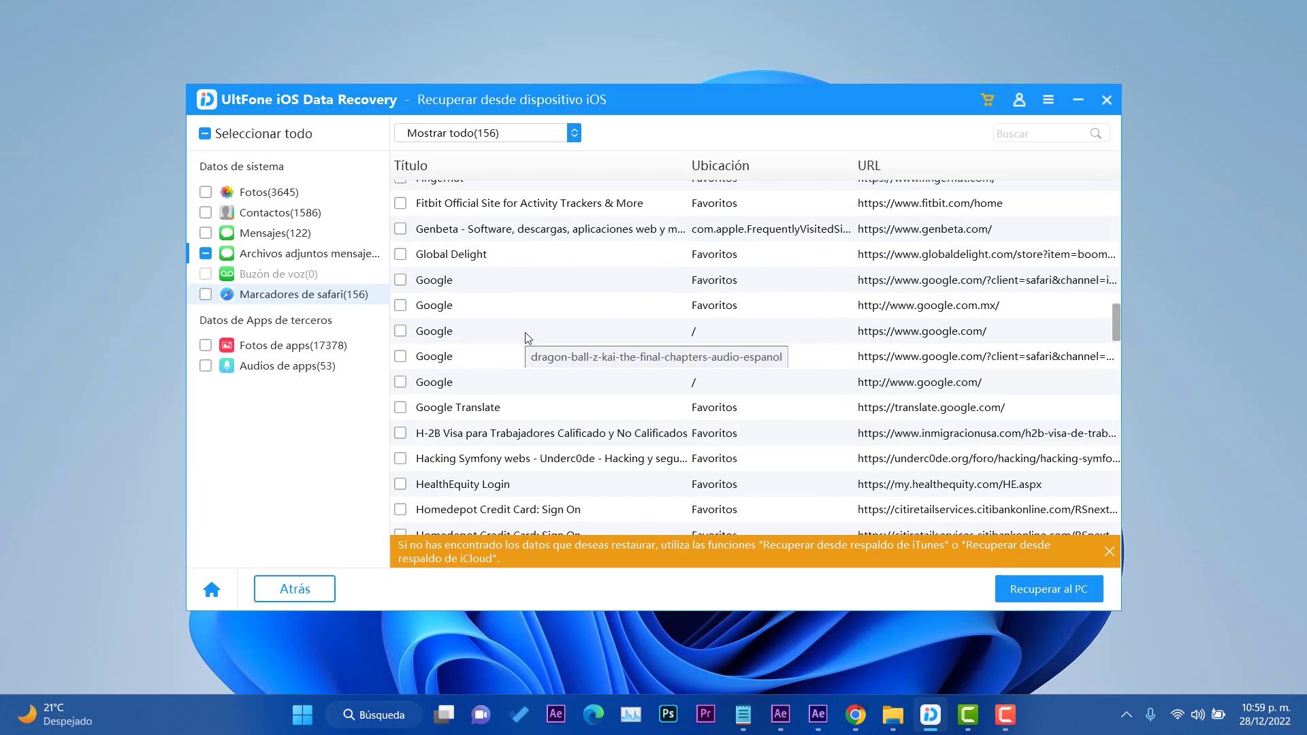
scroll(526, 336, "down", 10)
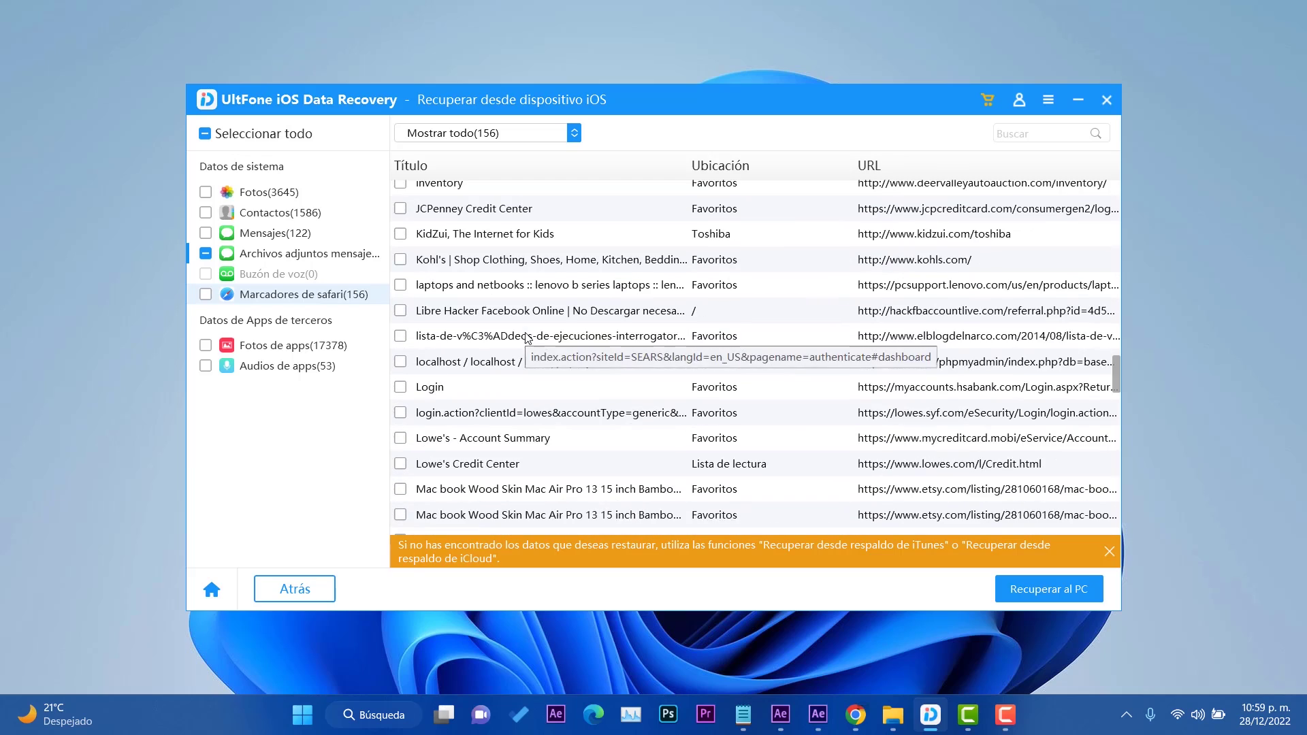
scroll(526, 336, "down", 15)
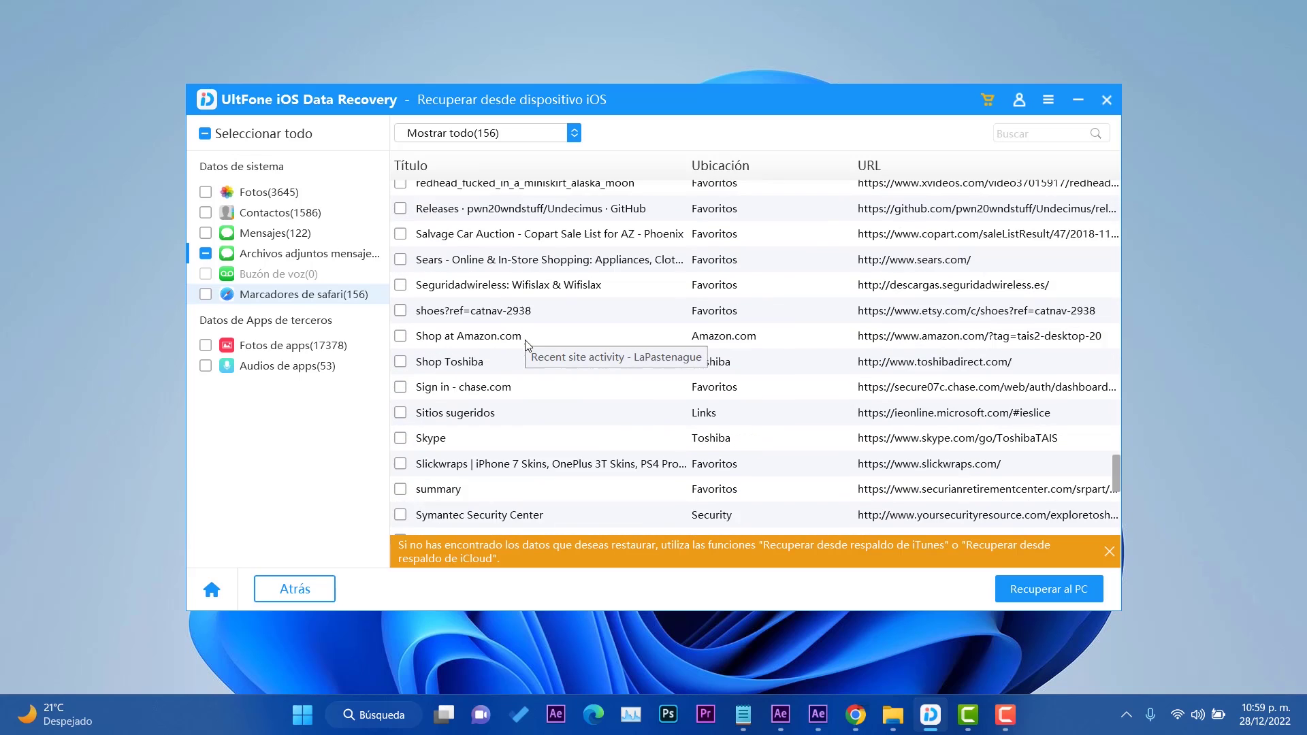
scroll(531, 368, "down", 3)
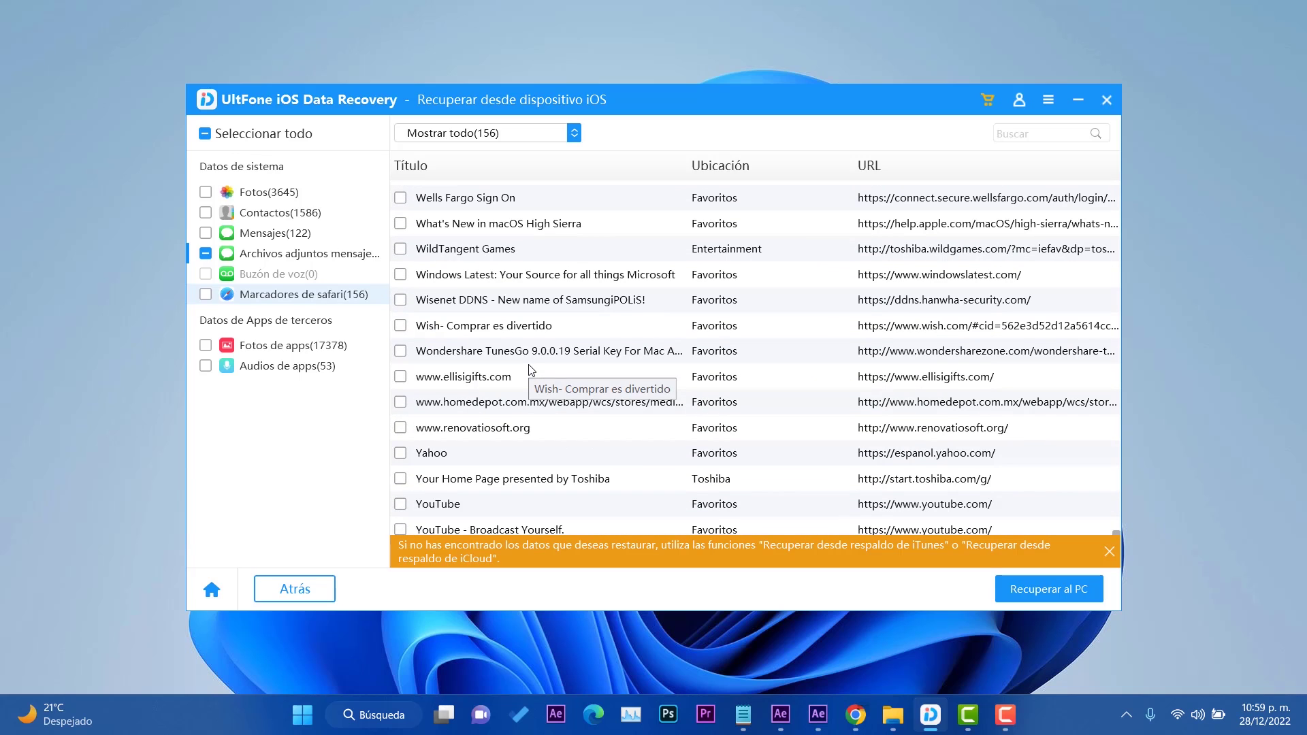
Open the WhatsApp folder among the photos found in third-party apps.
left_click(308, 345)
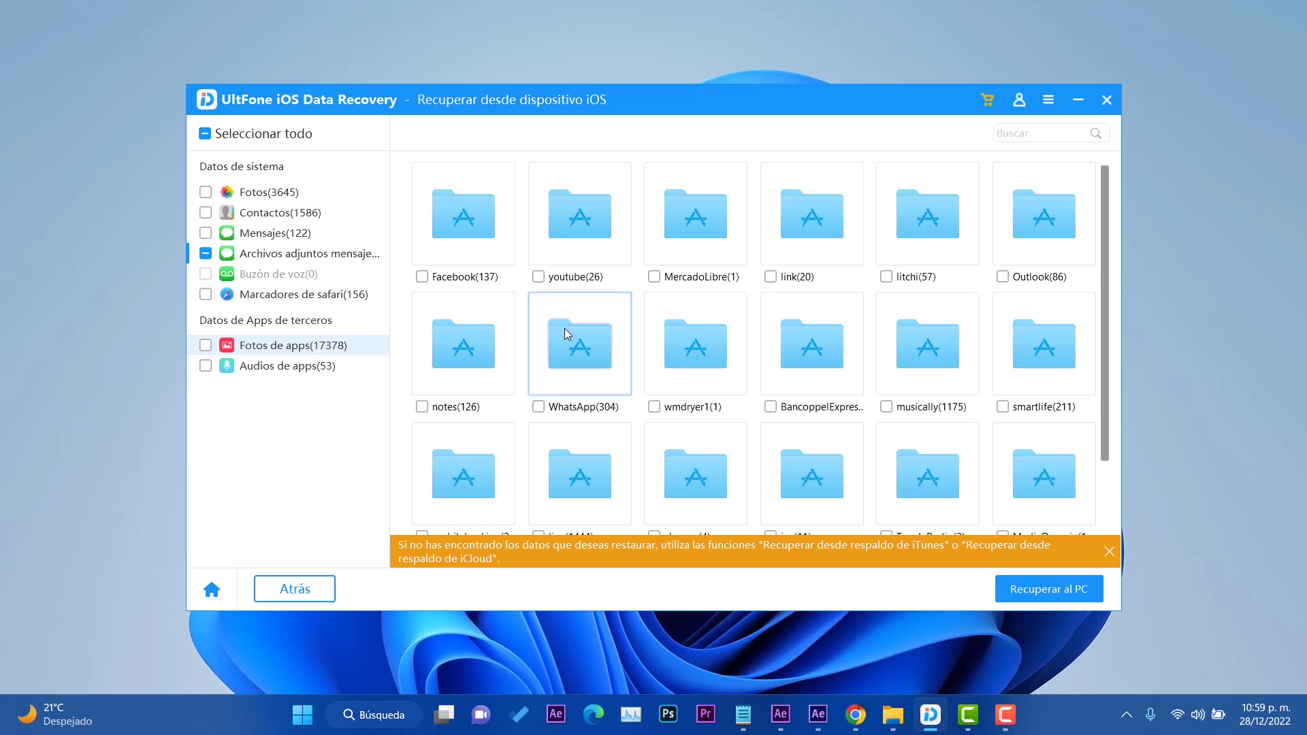
double_click(585, 342)
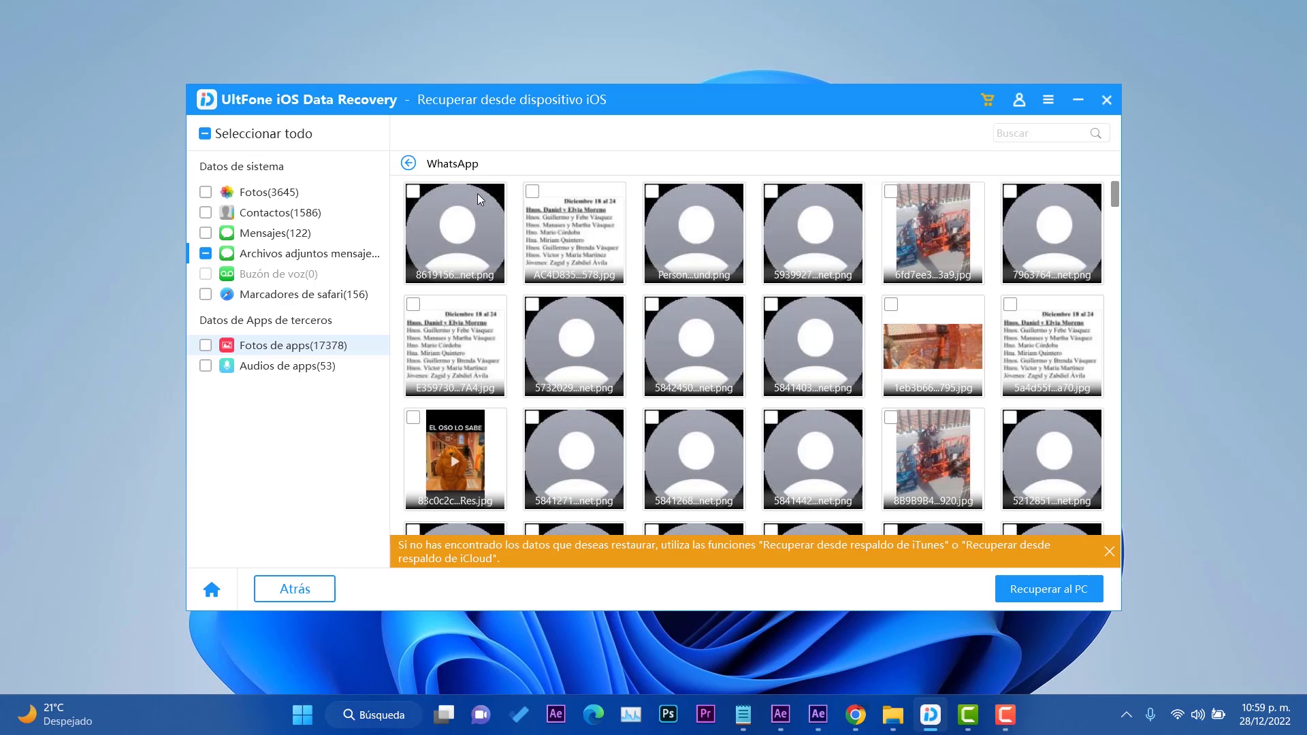
Return from WhatsApp to the app photo folders, look over them and display the Audios de apps folders.
left_click(409, 165)
scroll(534, 272, "down", 2)
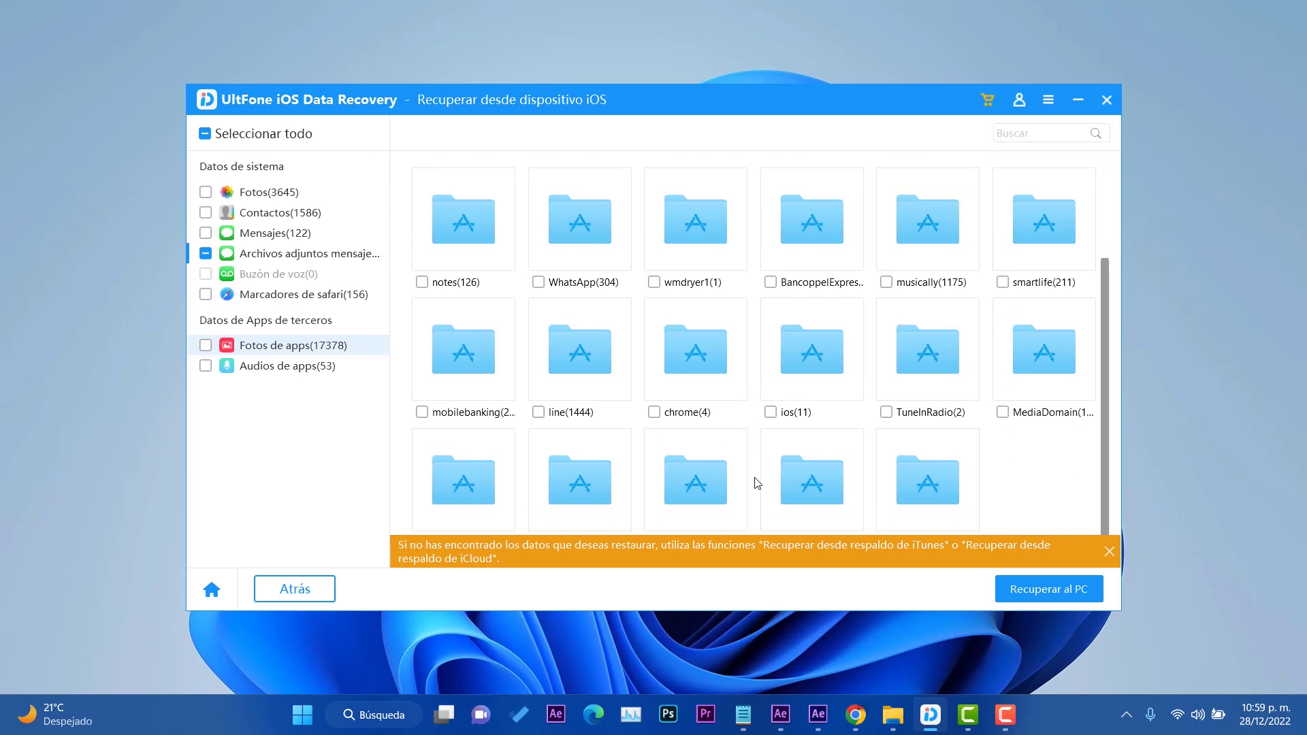
left_click(286, 367)
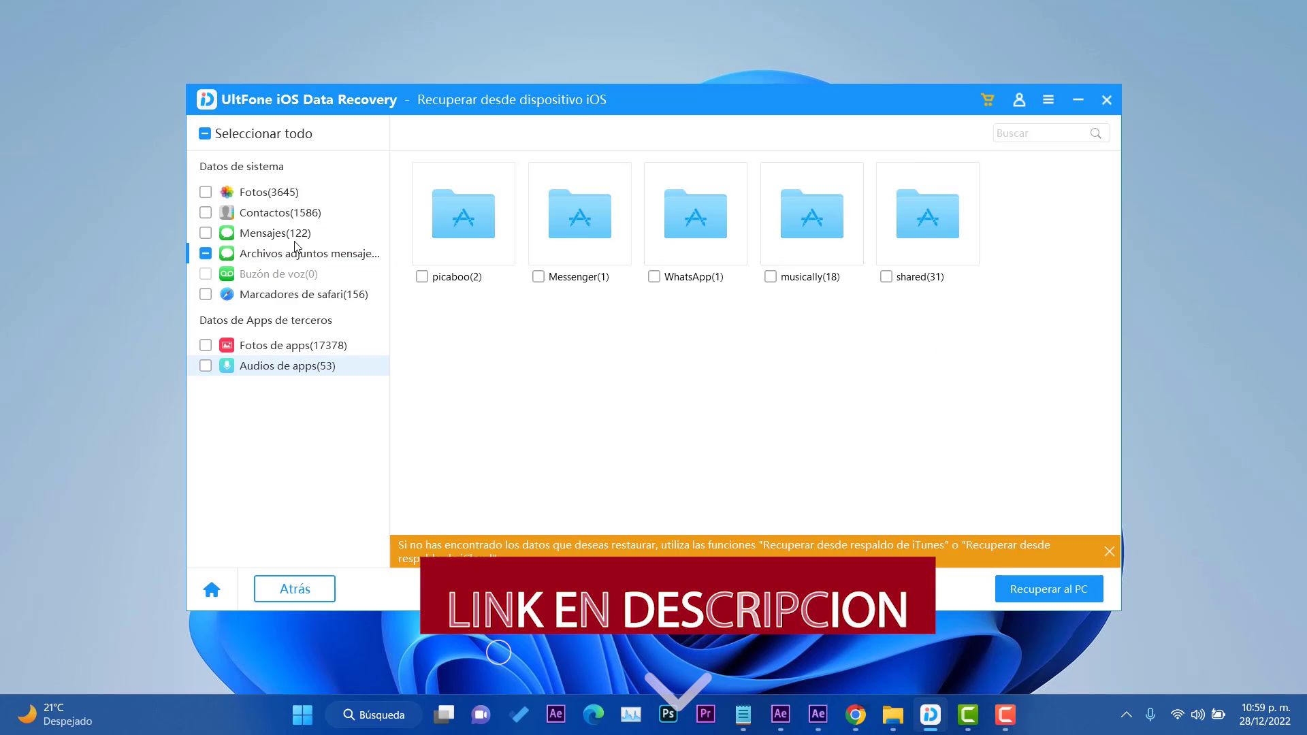
Mark a photo of two pillows and a cardboard box photo in the Fotos category for recovery.
left_click(260, 197)
scroll(756, 385, "down", 10)
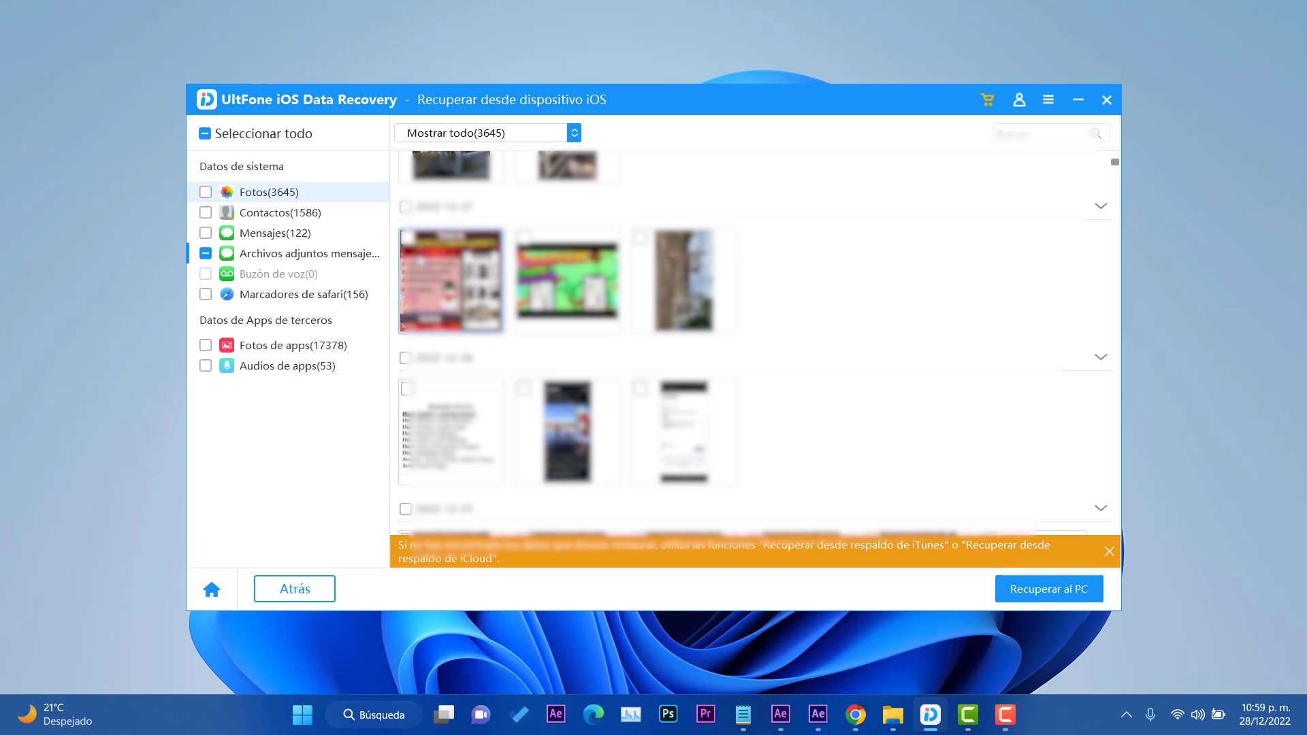
left_click(407, 237)
scroll(567, 408, "down", 5)
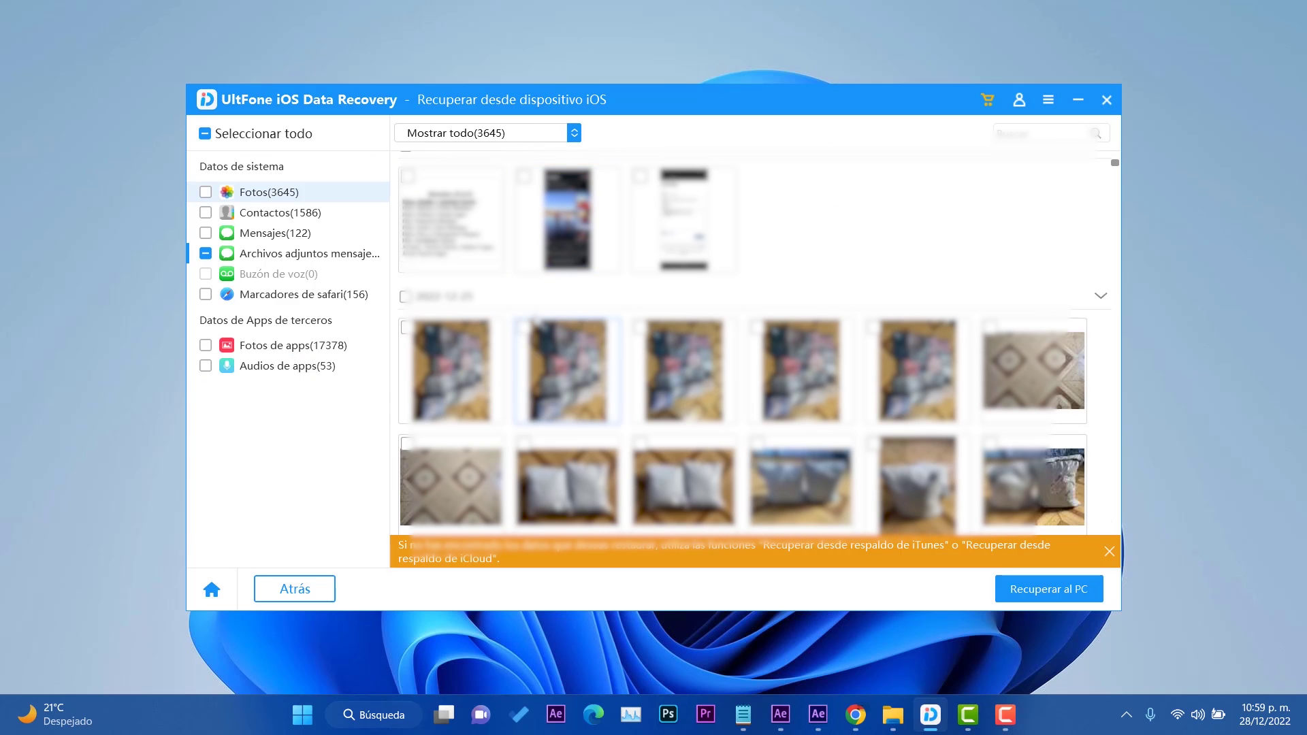
scroll(567, 449, "down", 6)
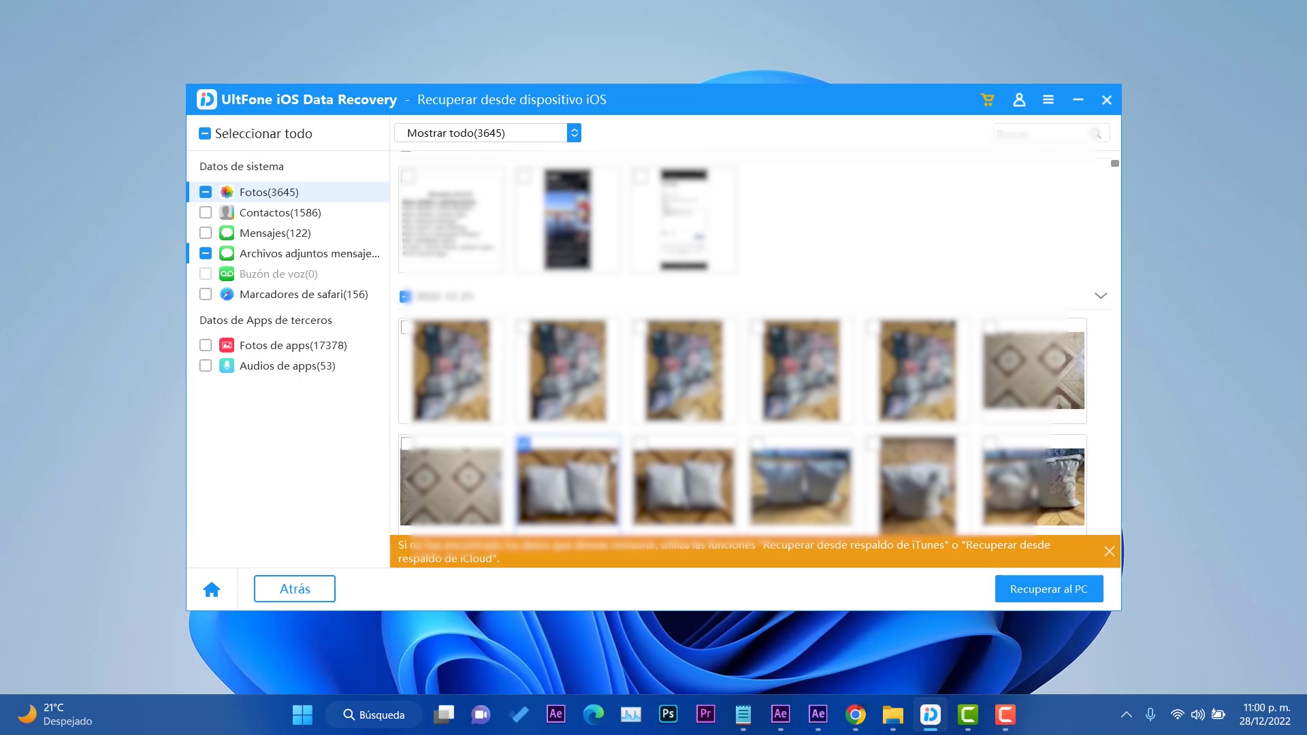
scroll(521, 443, "down", 5)
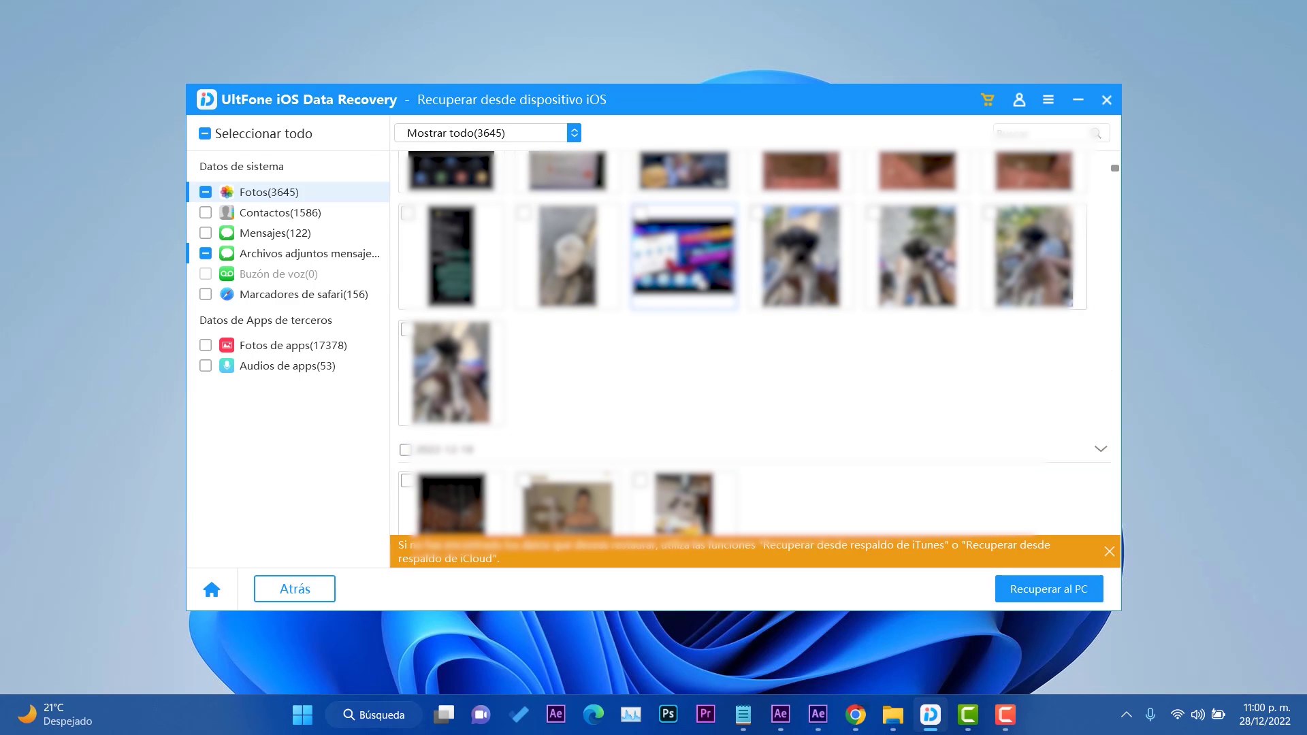
scroll(749, 340, "down", 3)
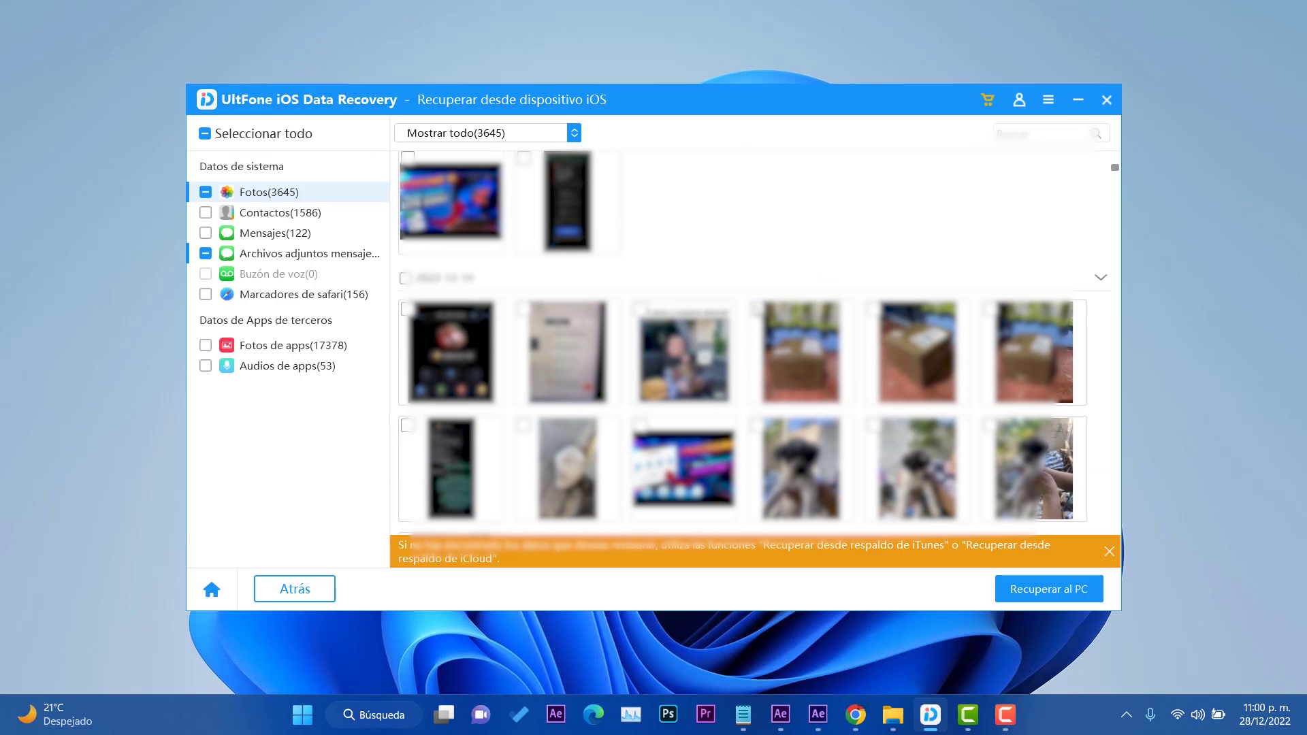
scroll(799, 351, "down", 5)
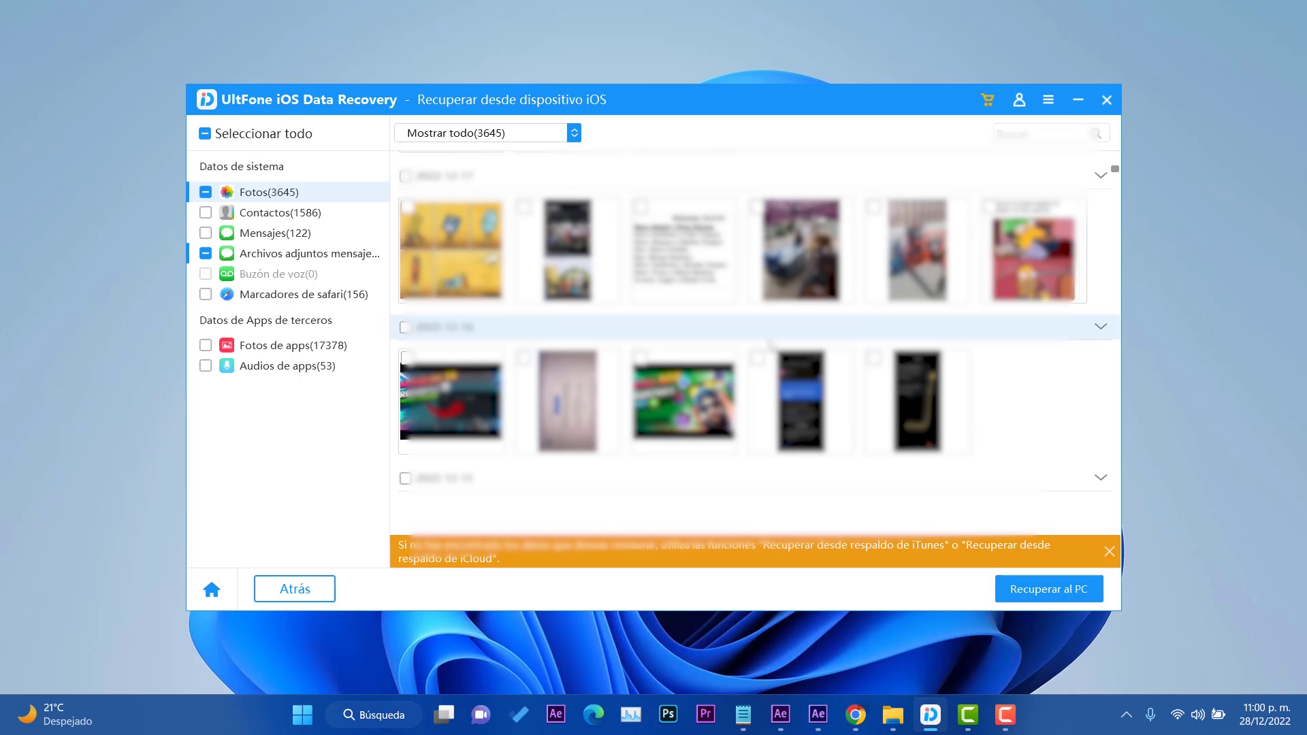
scroll(683, 415, "down", 10)
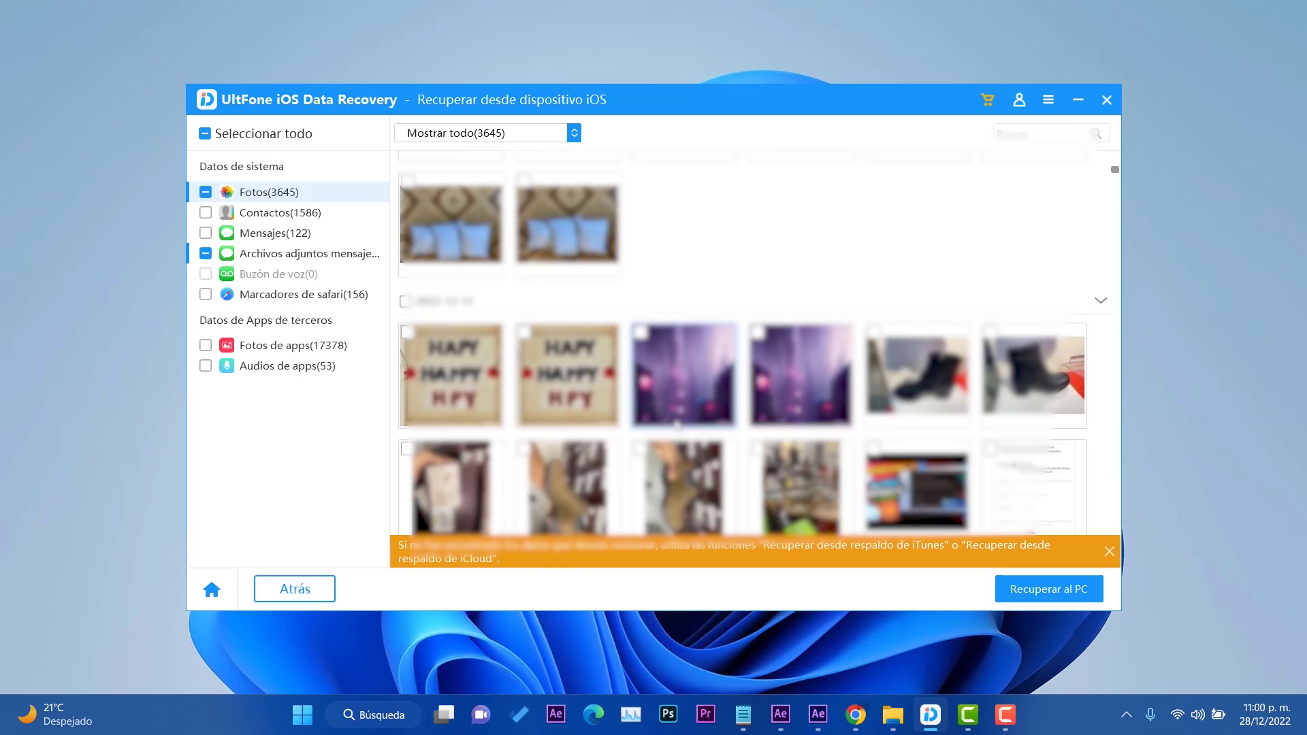
scroll(567, 340, "down", 5)
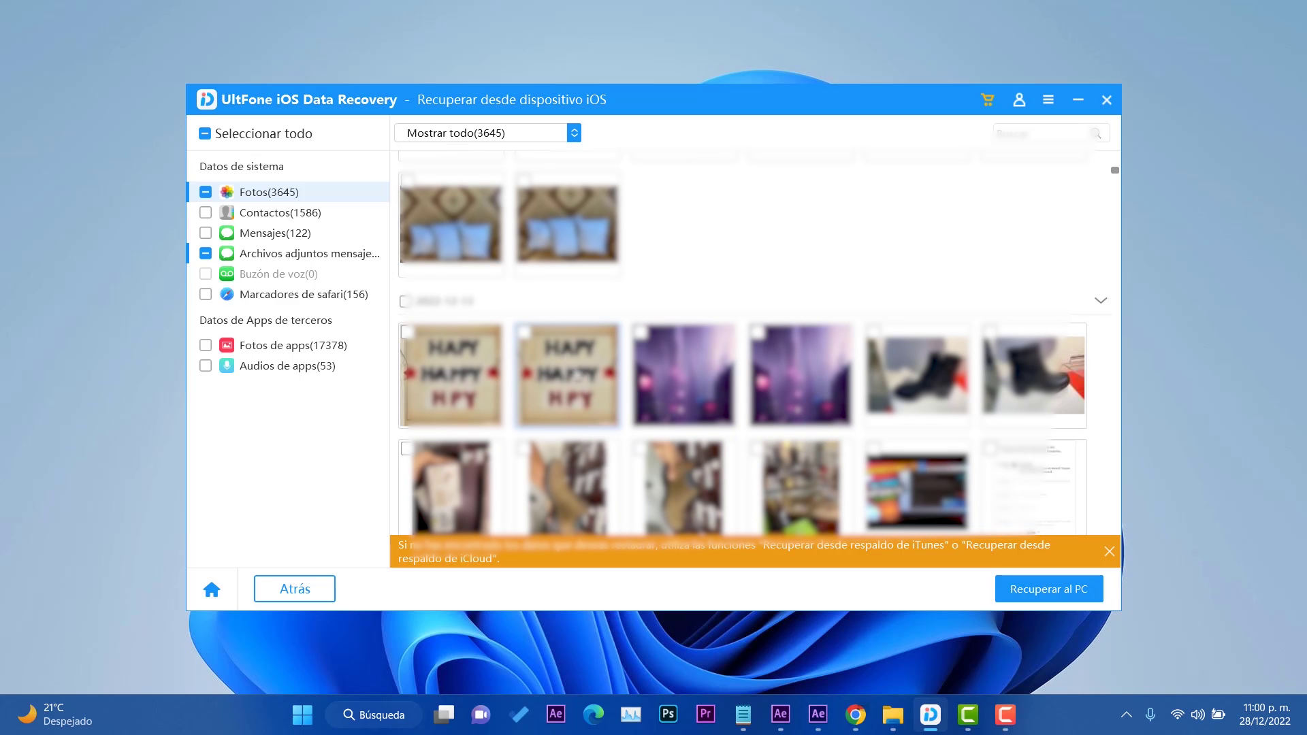
Mark the second HAPPY sign, first purple city, boot and pink cartoon photos in the Fotos category for recovery.
left_click(524, 333)
left_click(641, 333)
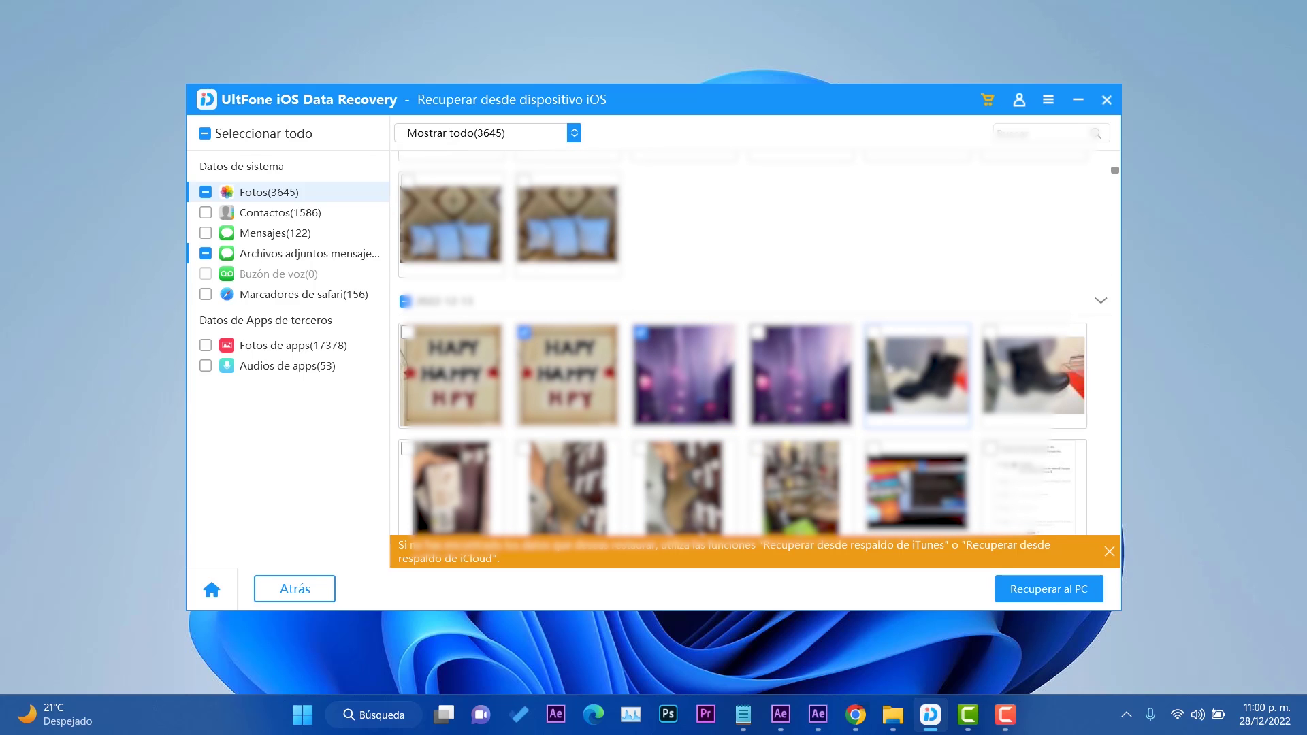
scroll(783, 429, "down", 10)
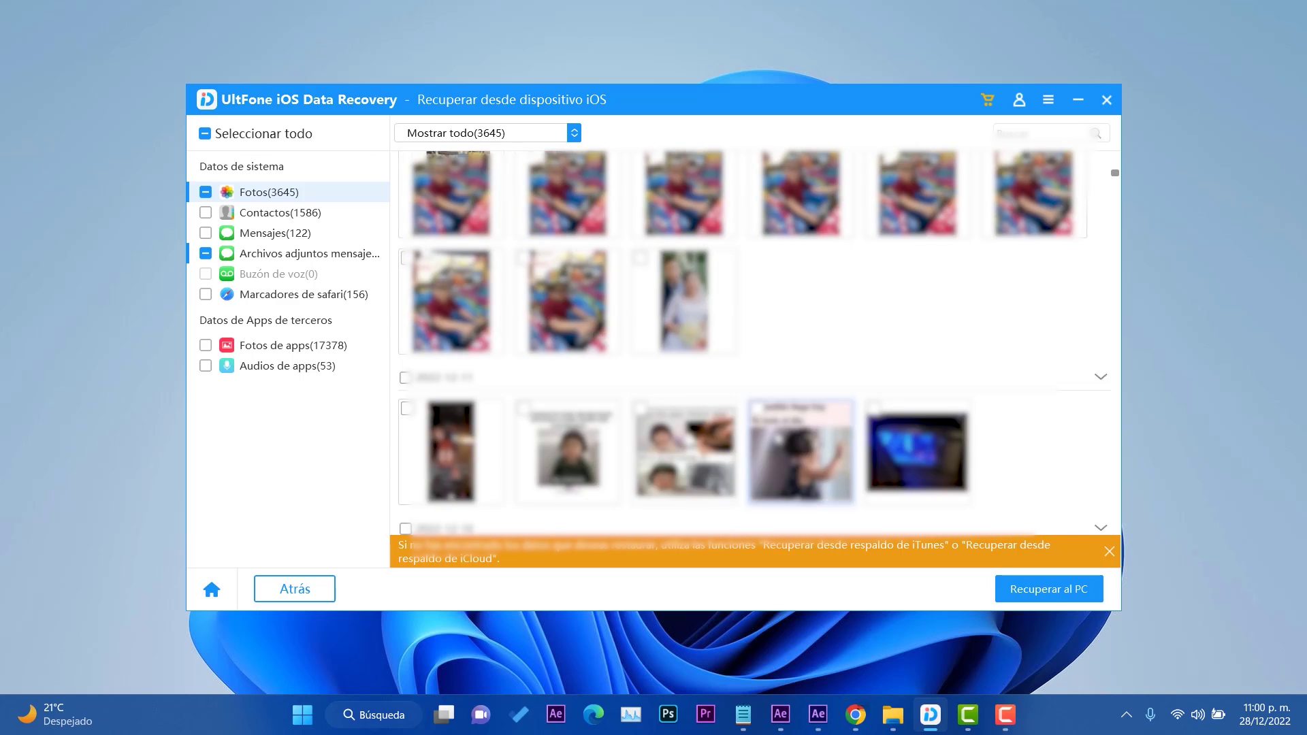
left_click(919, 306)
left_click(993, 300)
scroll(583, 452, "down", 5)
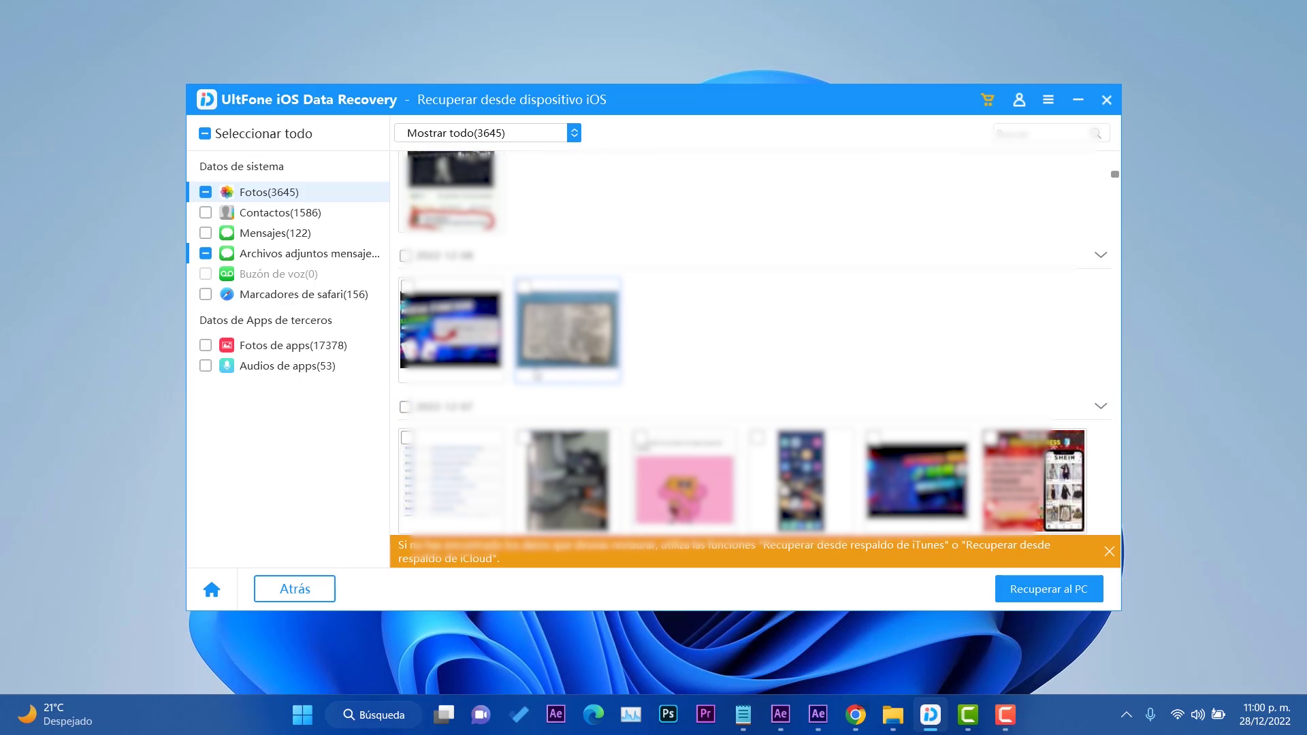
scroll(654, 275, "down", 3)
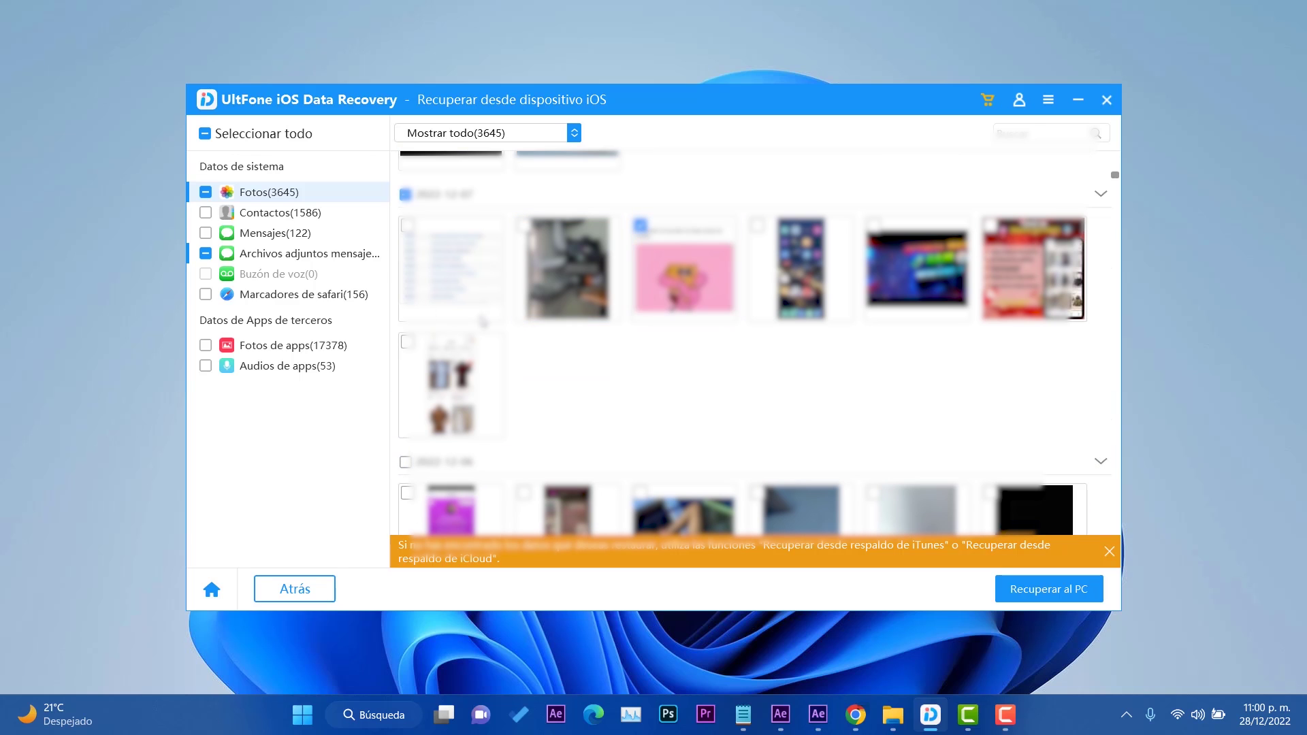
Mark the first four entries in the Contactos category for recovery.
left_click(305, 215)
left_click(413, 232)
left_click(413, 179)
left_click(413, 285)
left_click(413, 338)
Mark the first, third and fourth conversations in the Mensajes category for recovery.
left_click(280, 234)
left_click(411, 179)
left_click(411, 284)
left_click(410, 338)
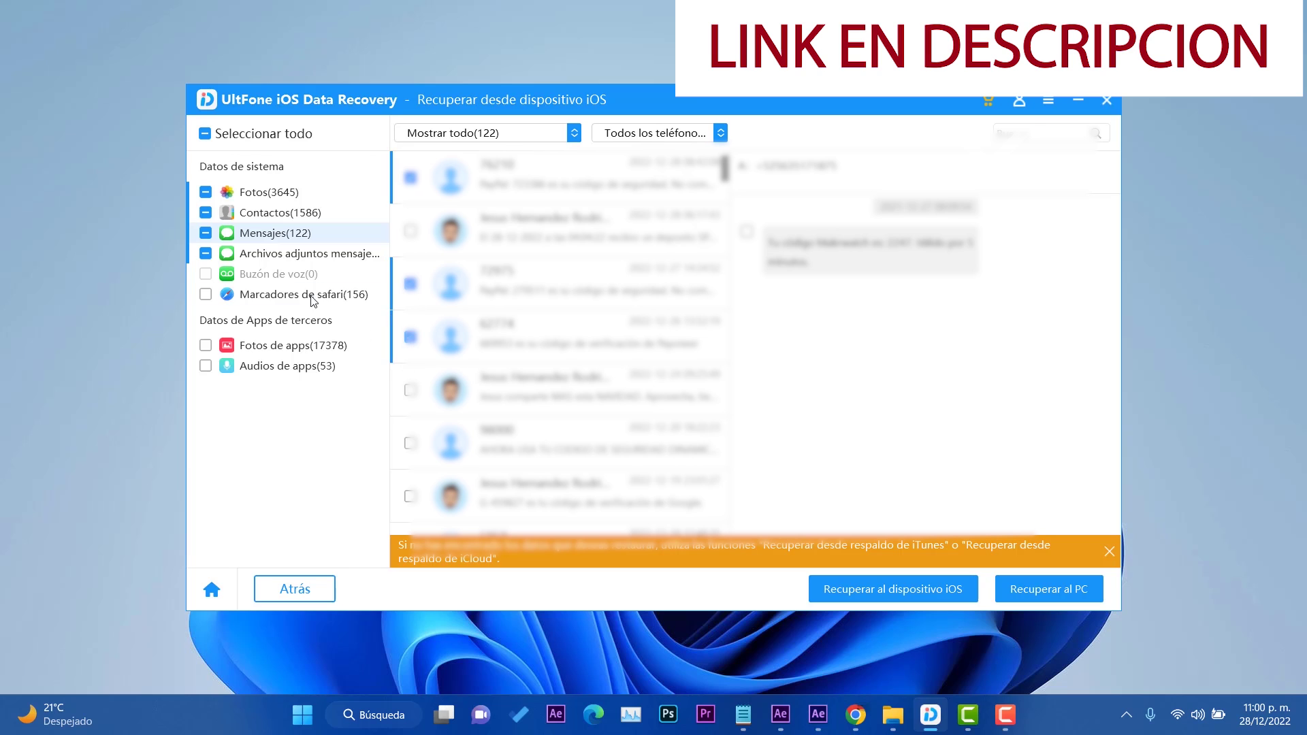
Check the message attachment folders and mark the Facebook folder in Fotos de apps for recovery.
left_click(303, 254)
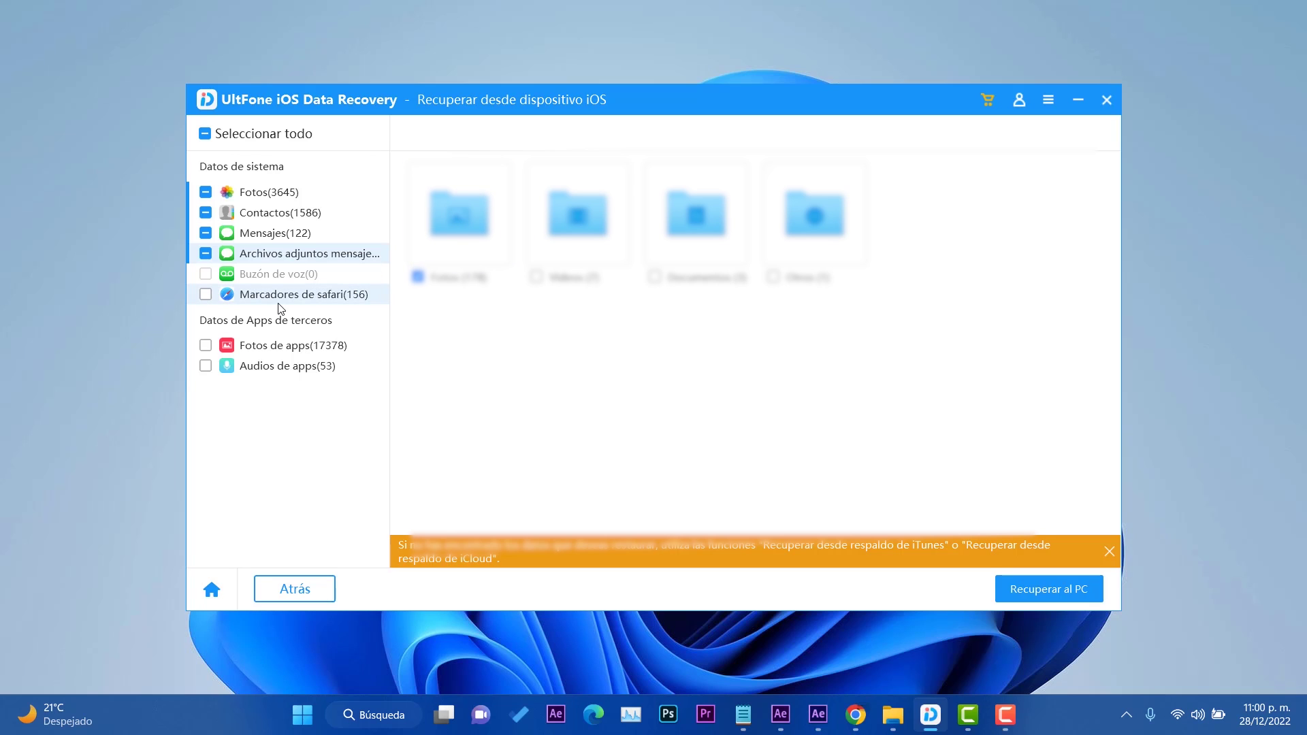
left_click(310, 345)
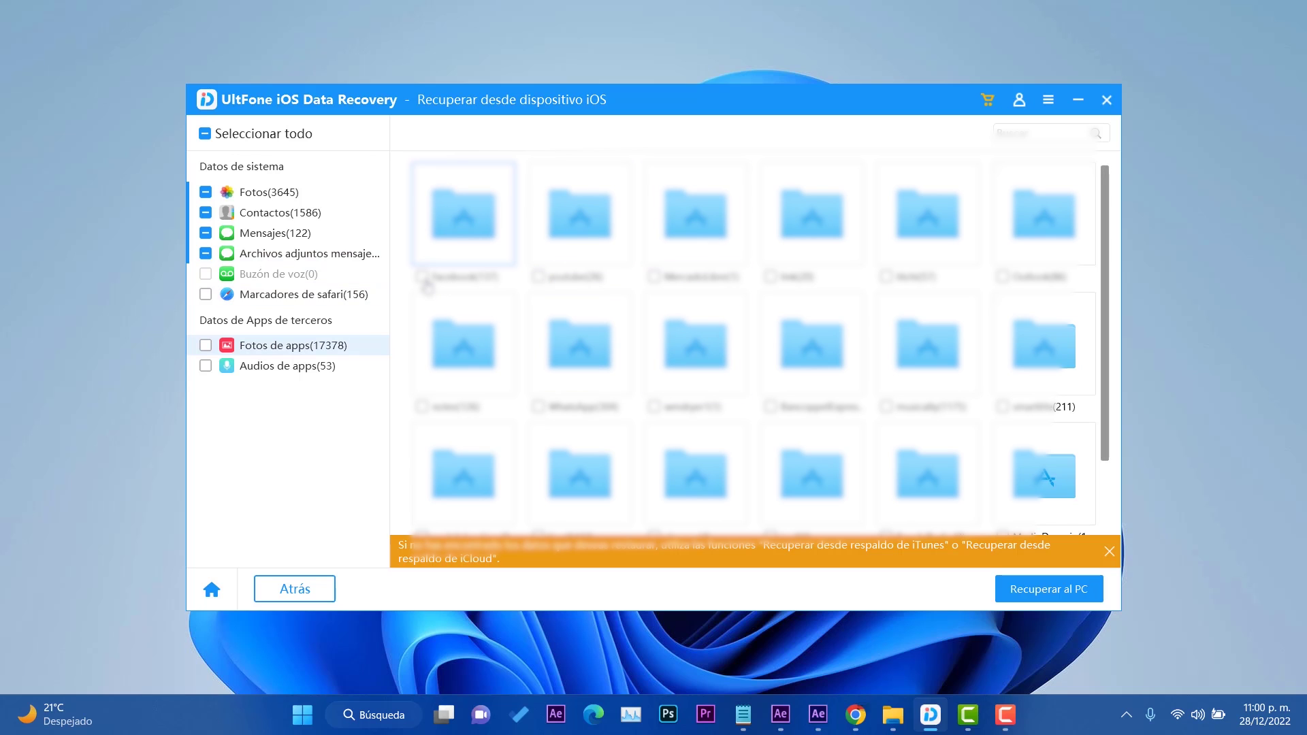
double_click(425, 276)
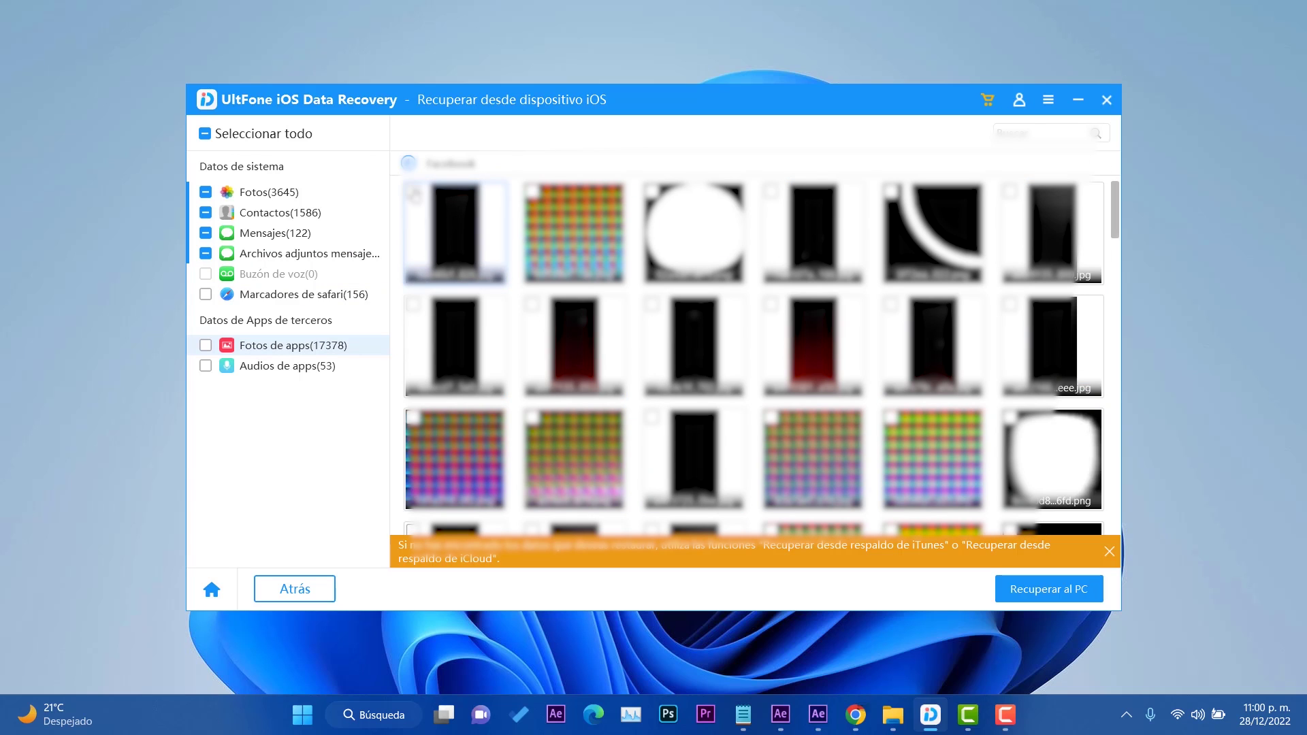
key("BackSpace")
left_click(422, 277)
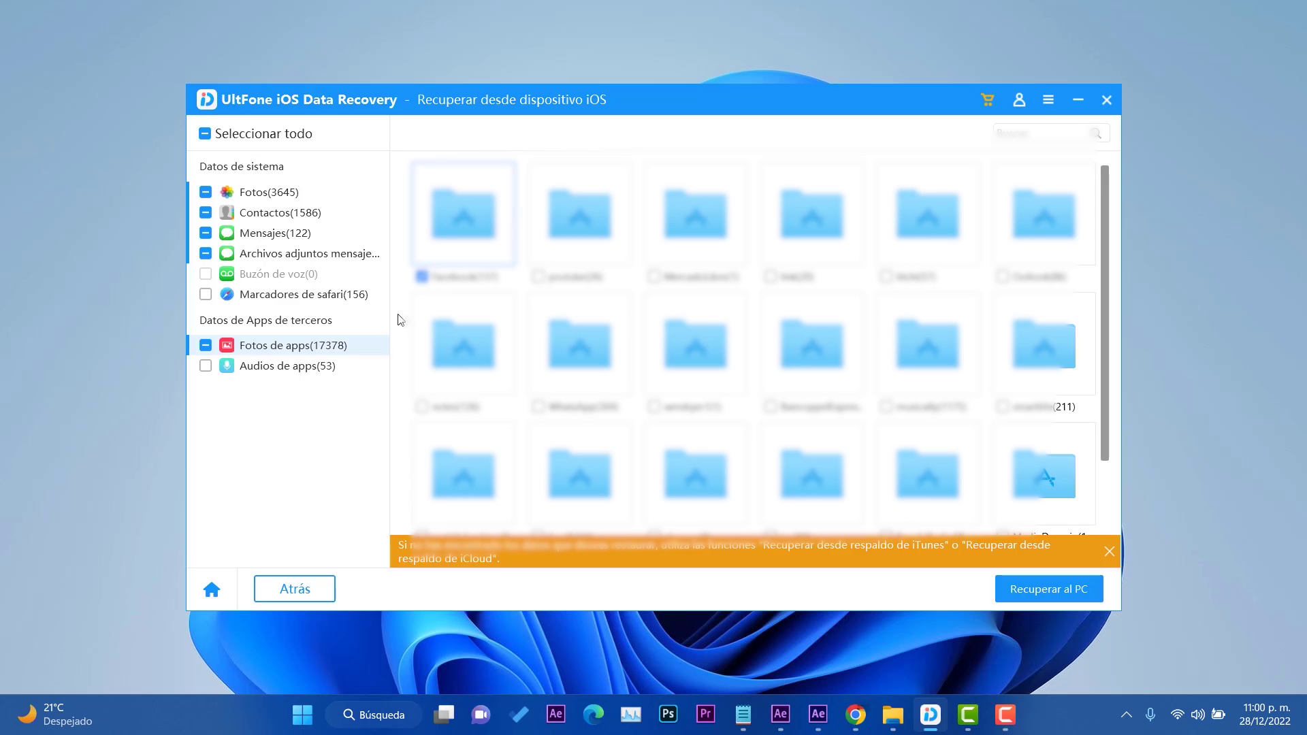
Check the app audio folders and recover all marked data to the PC with Escritorio as the destination.
left_click(270, 369)
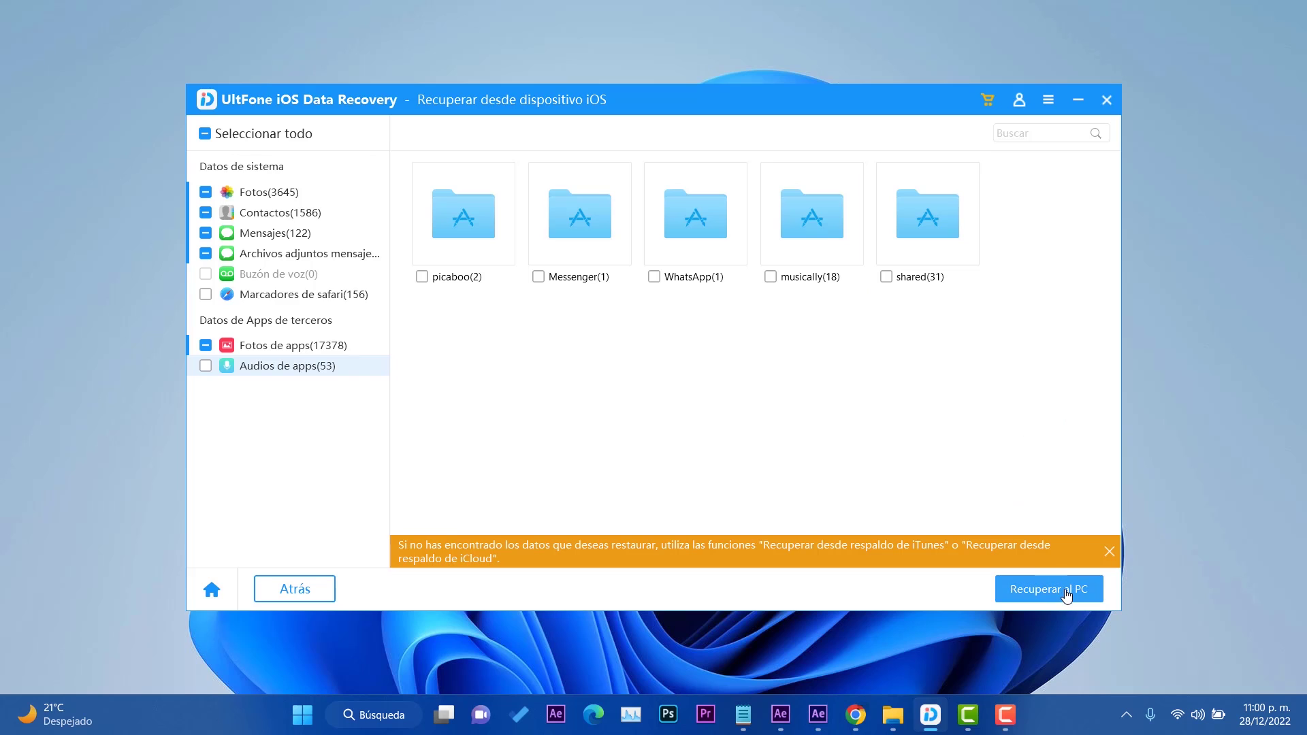
left_click(1066, 597)
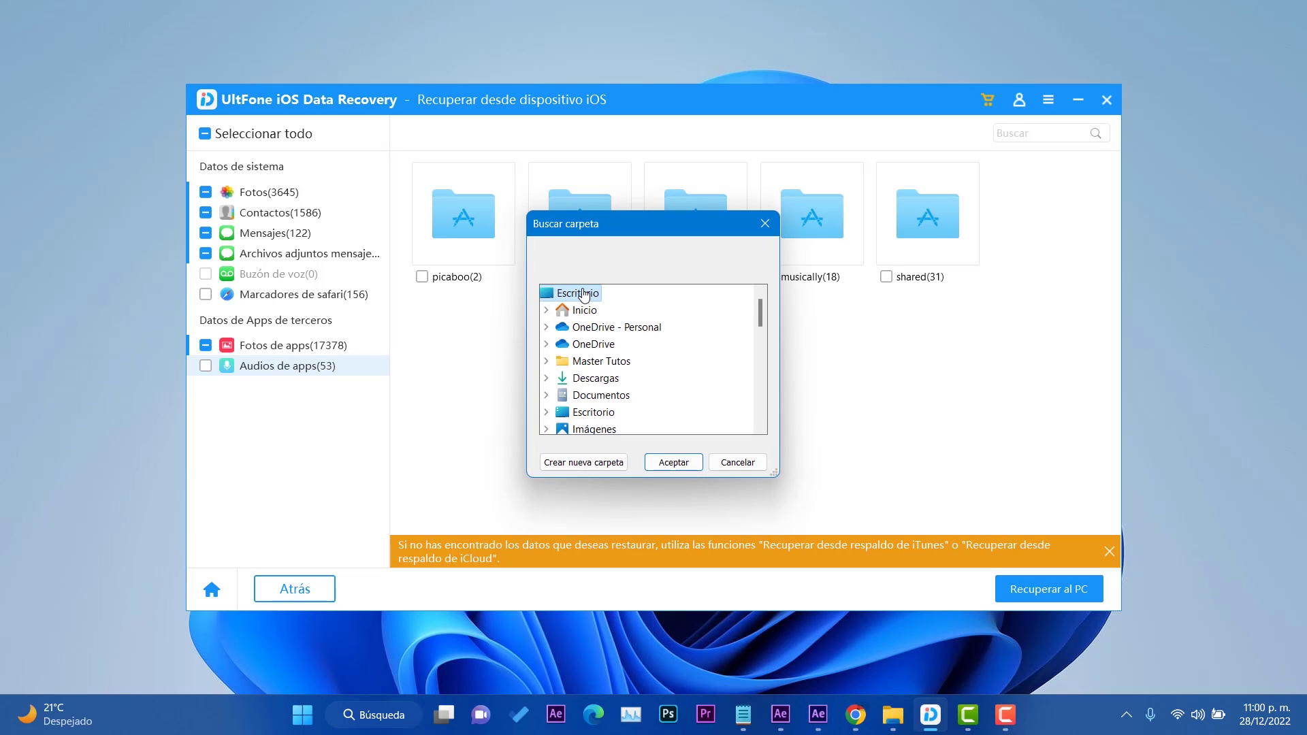
left_click(682, 463)
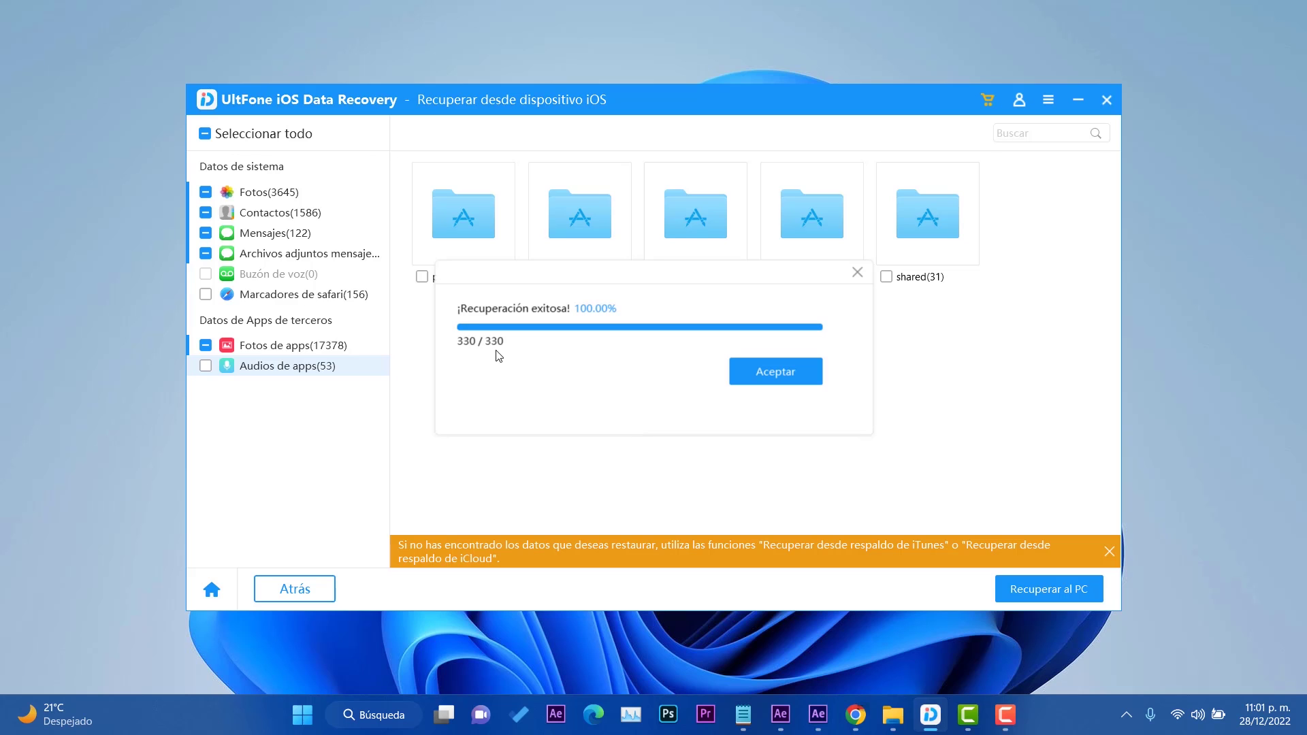
left_click(765, 368)
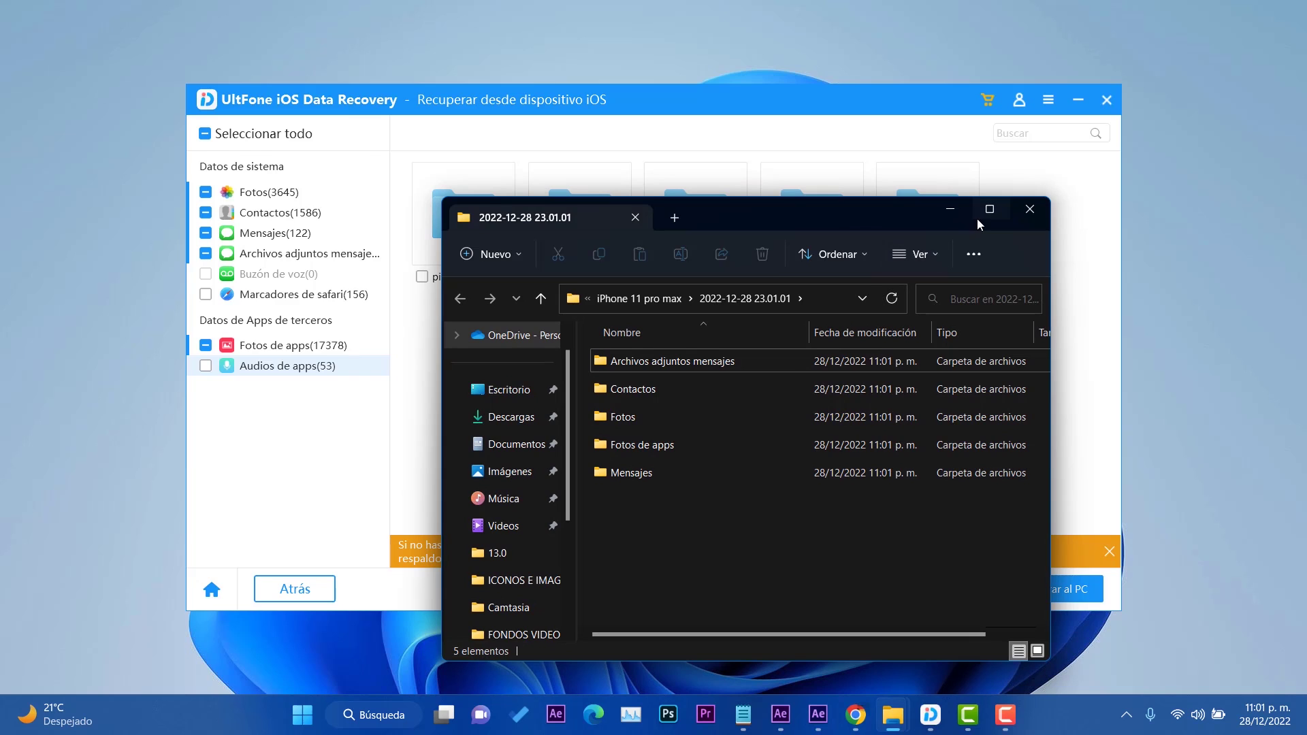
Enlarge the recovery folder window, preview Mensajes.html from the Mensajes folder and return to the recovery folder.
left_click(987, 207)
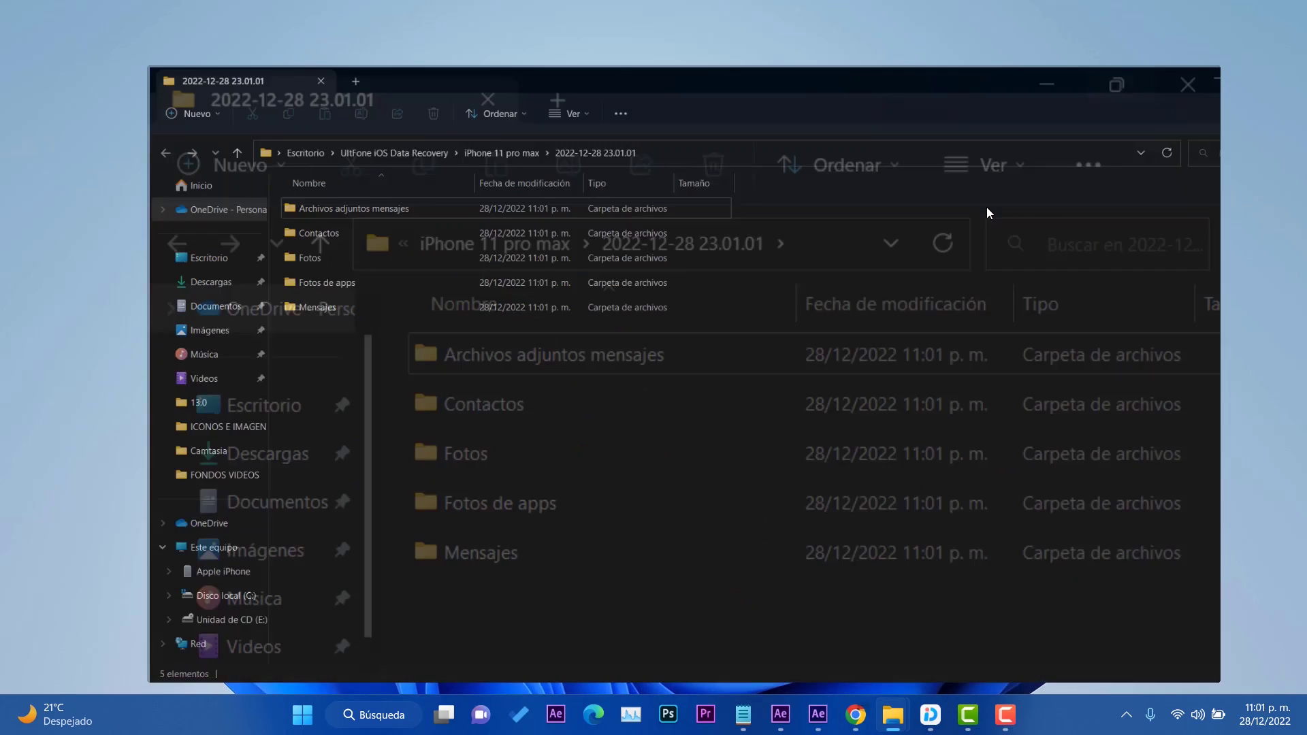
double_click(197, 270)
left_click(194, 187)
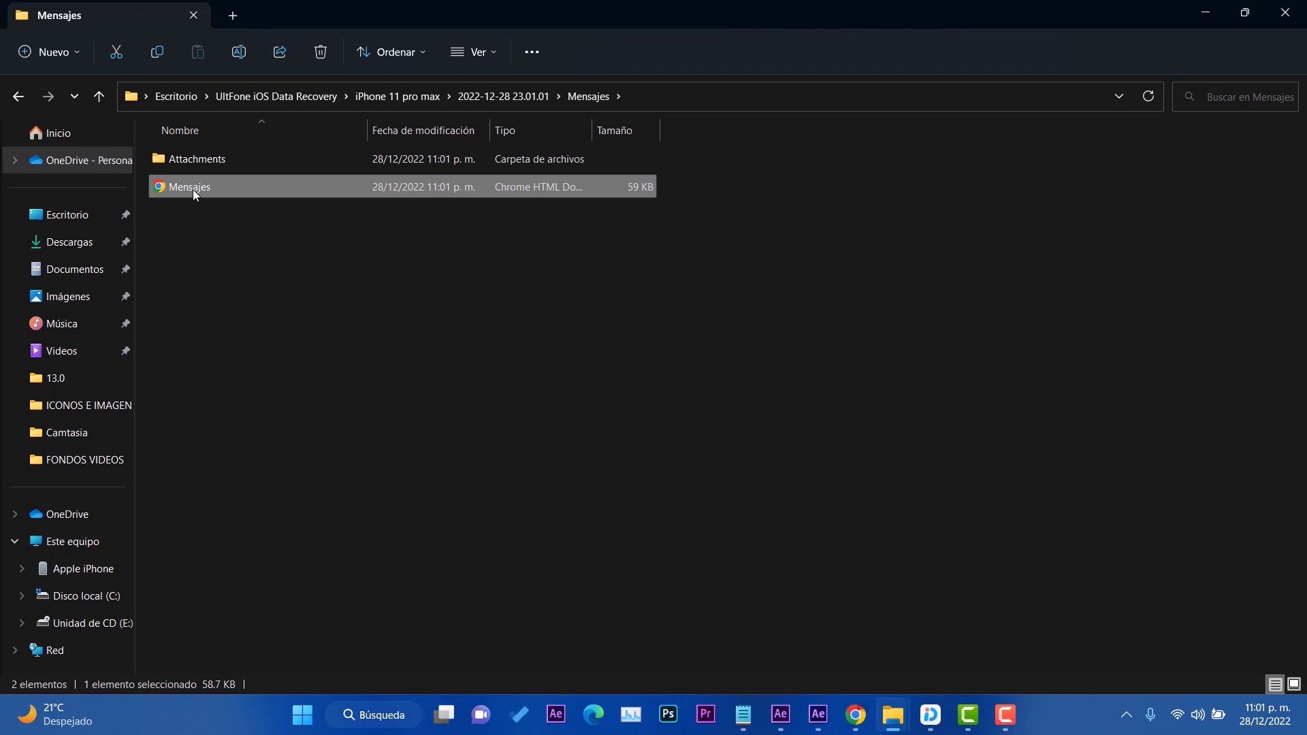
key("ctrl+space")
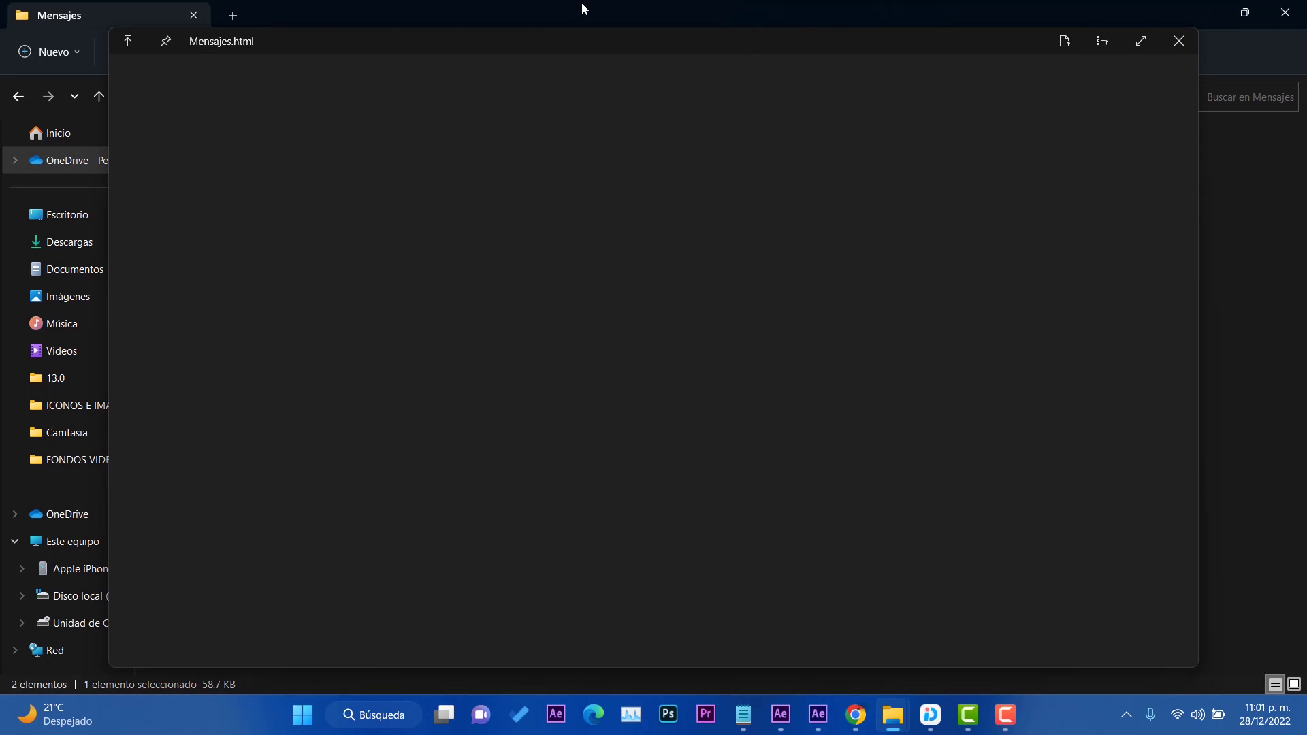
scroll(777, 315, "down", 20)
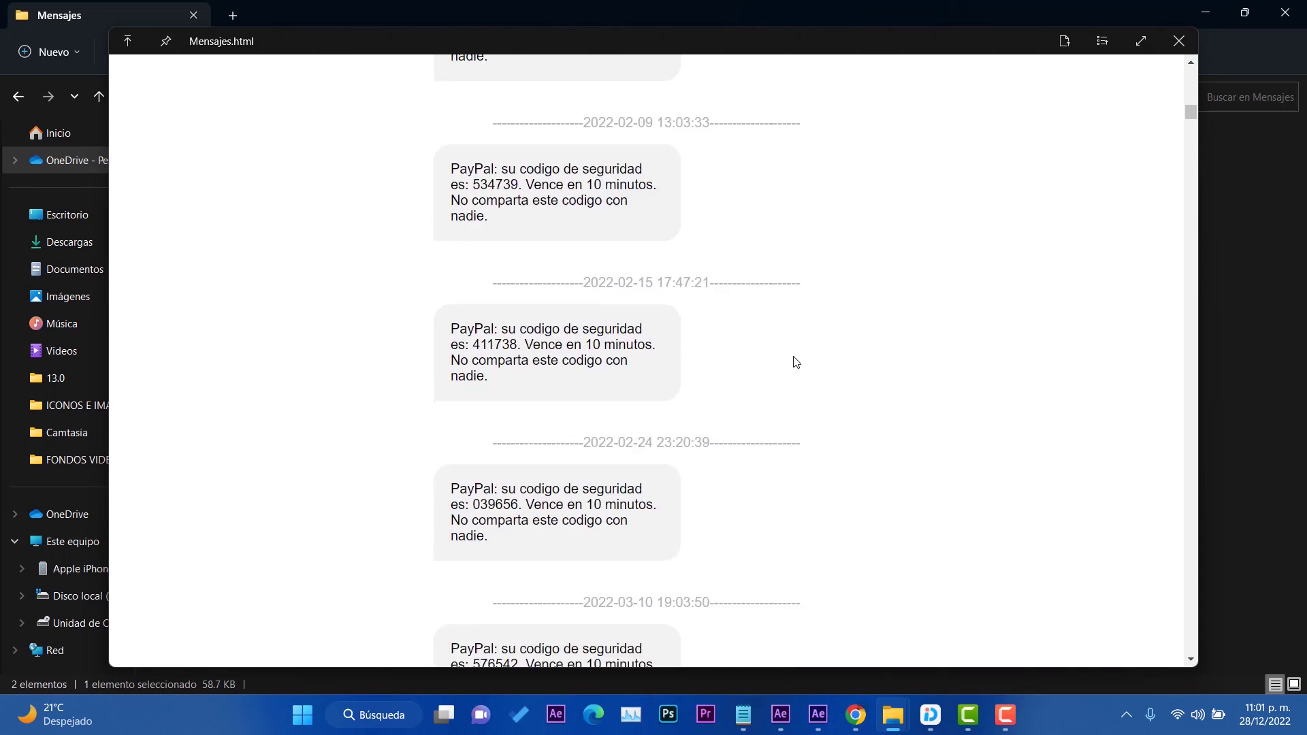
left_click(1177, 43)
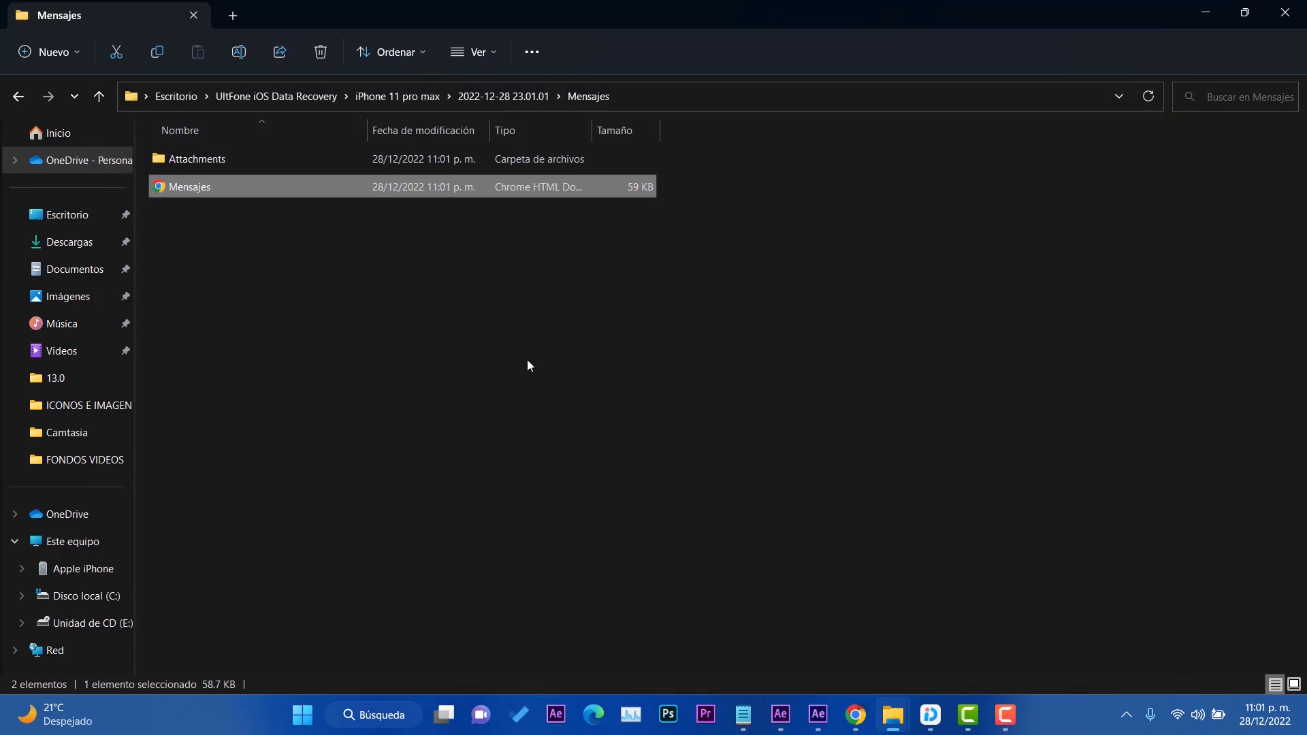
key("alt+Up")
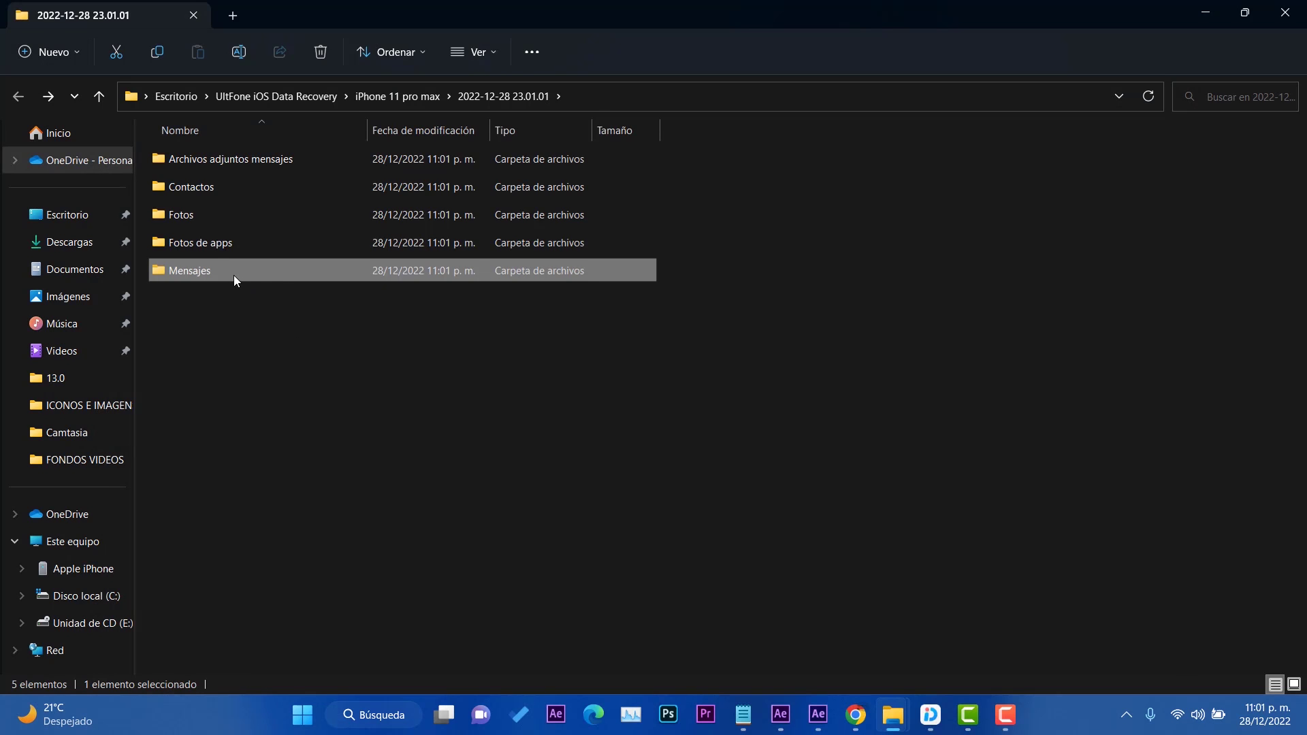
Browse the recovered Facebook images inside Fotos de apps and return to the recovery folder.
double_click(218, 250)
double_click(209, 165)
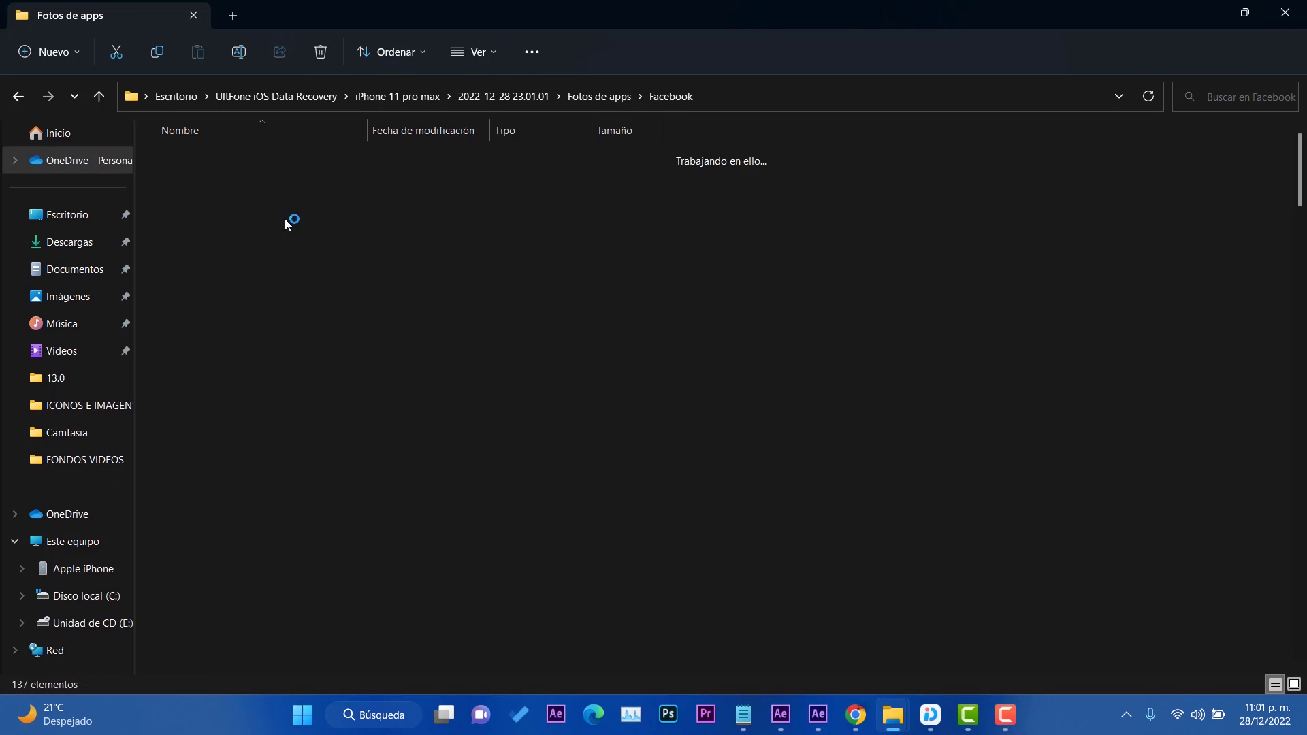
scroll(380, 302, "down", 10)
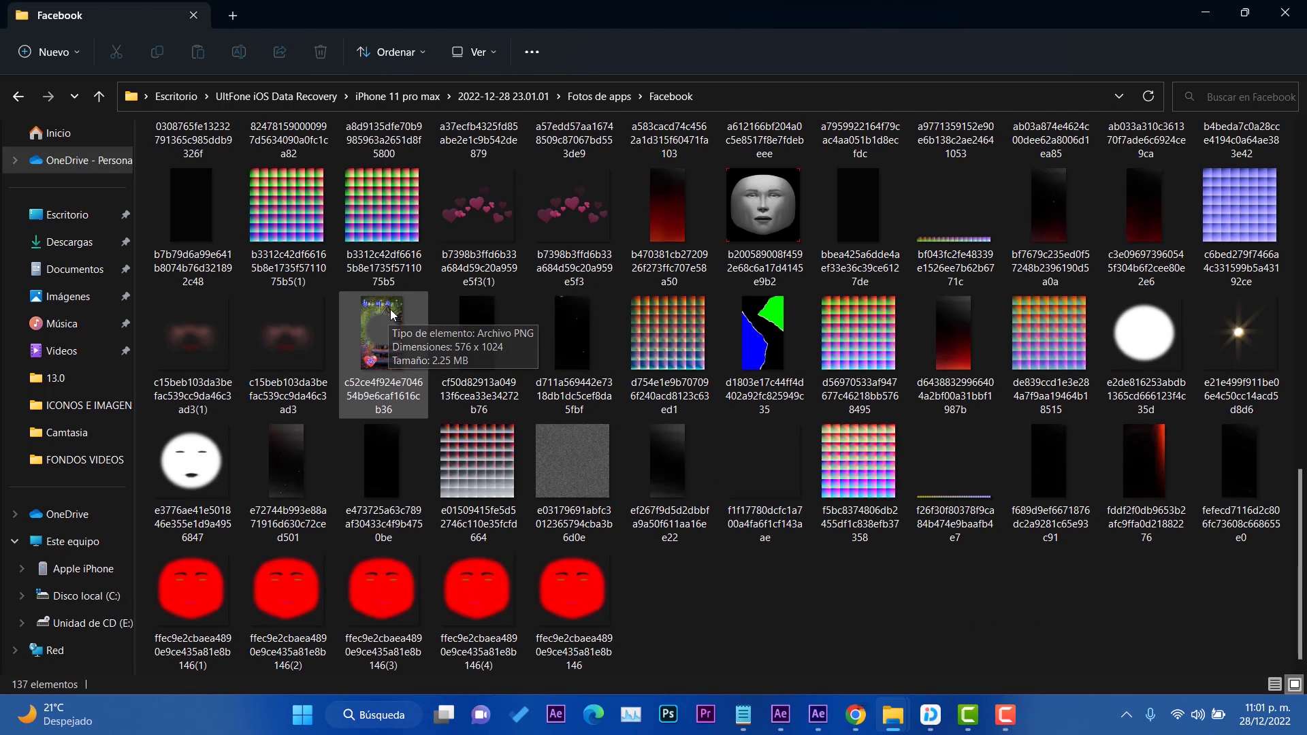
key("alt+Up")
key("alt+Up")
Inspect the recovered images in Fotos and the contact files in Contactos, returning to the recovery folder.
double_click(202, 218)
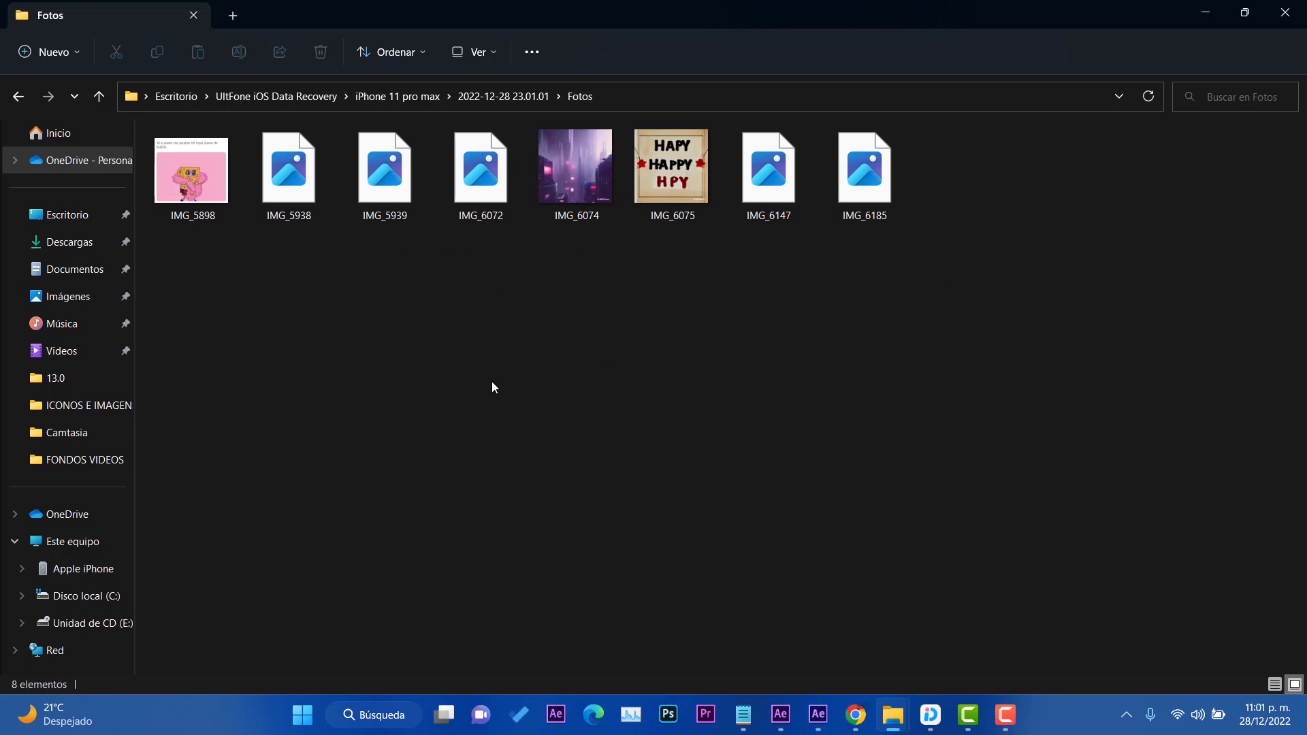
key("alt+Up")
double_click(282, 214)
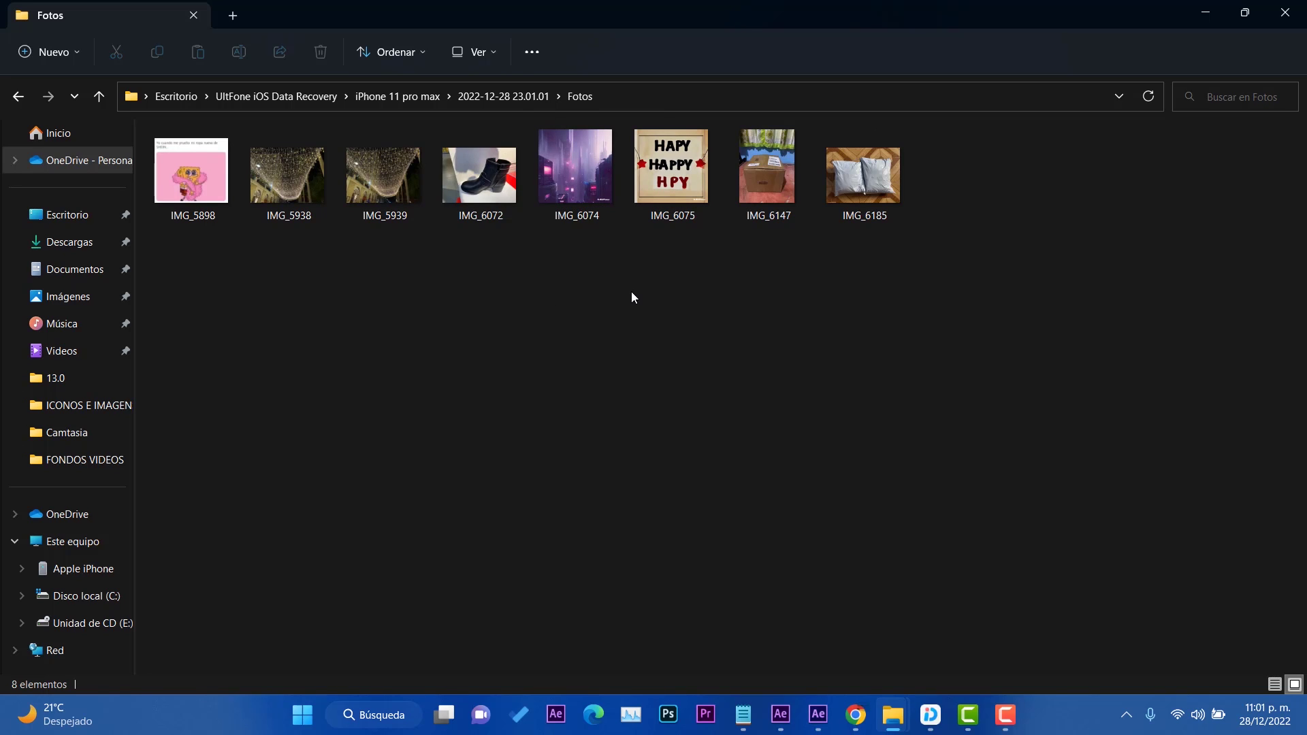
key("alt+Up")
double_click(230, 189)
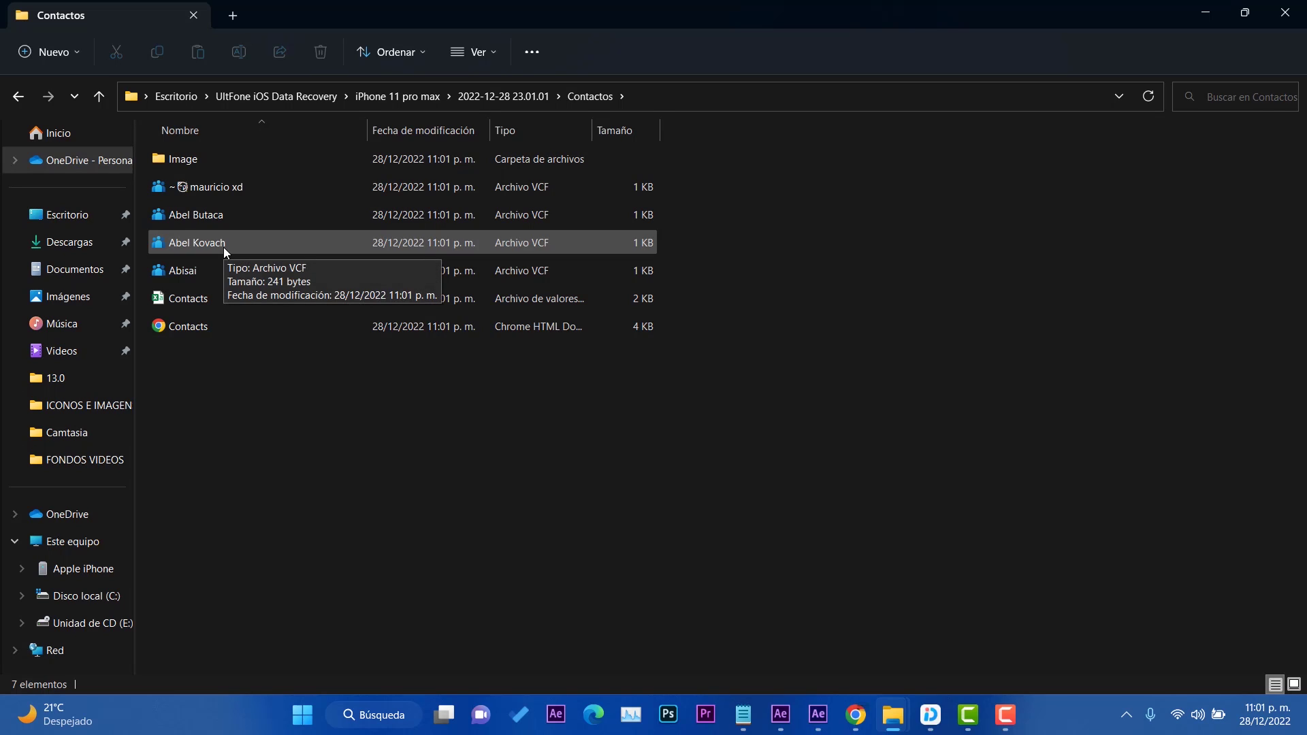
key("alt+Up")
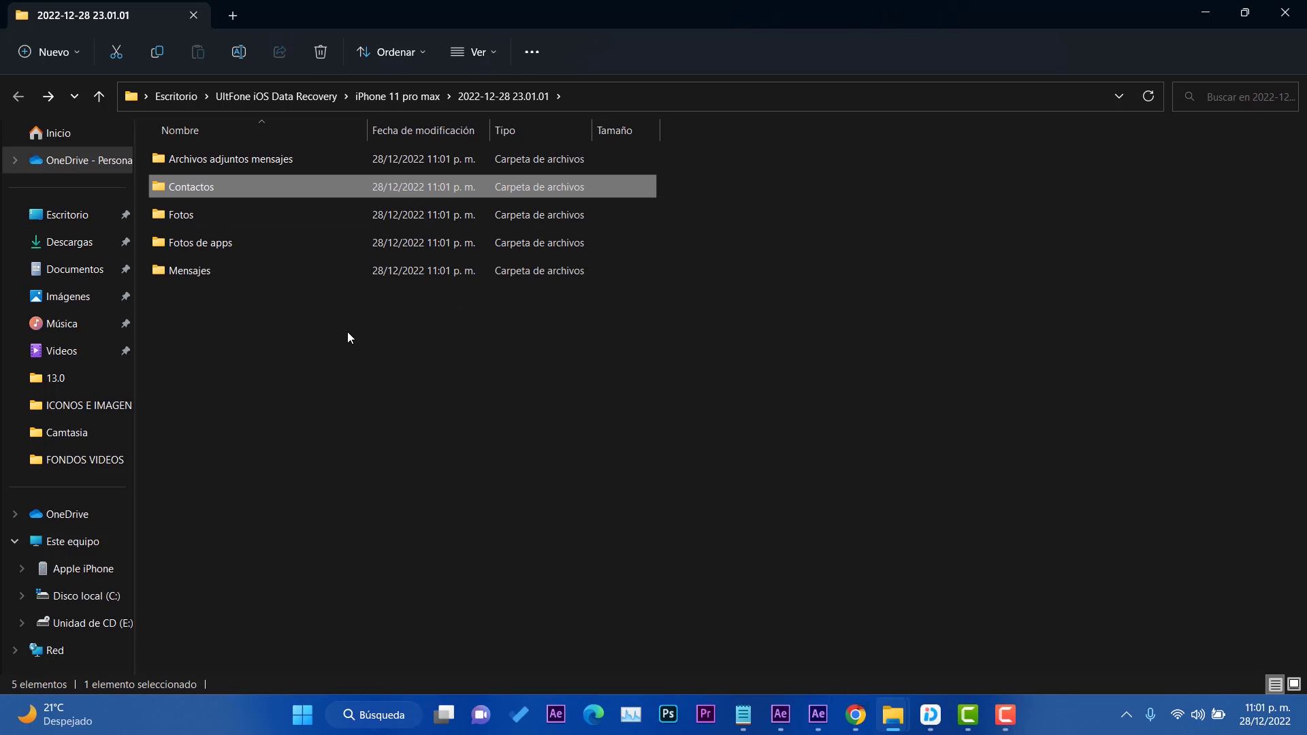
Open the Fotos subfolder inside the recovered Archivos adjuntos mensajes folder.
double_click(290, 158)
double_click(445, 162)
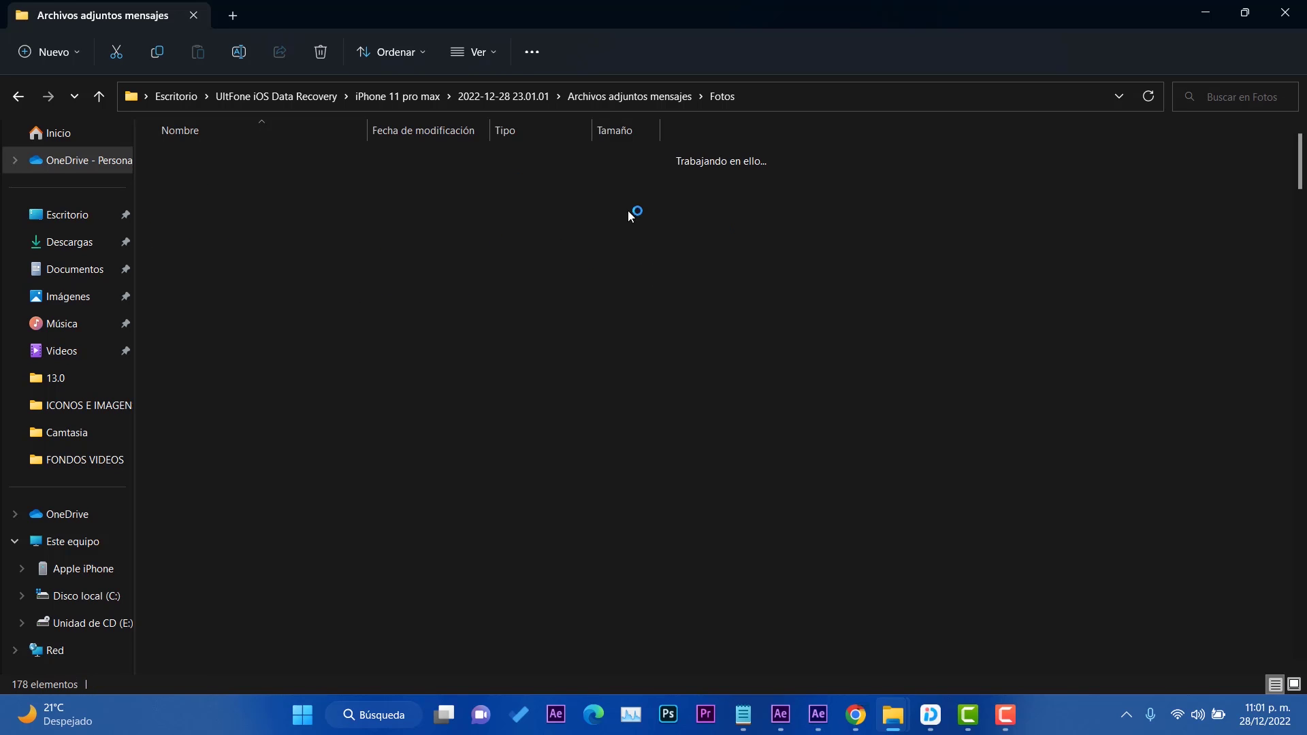